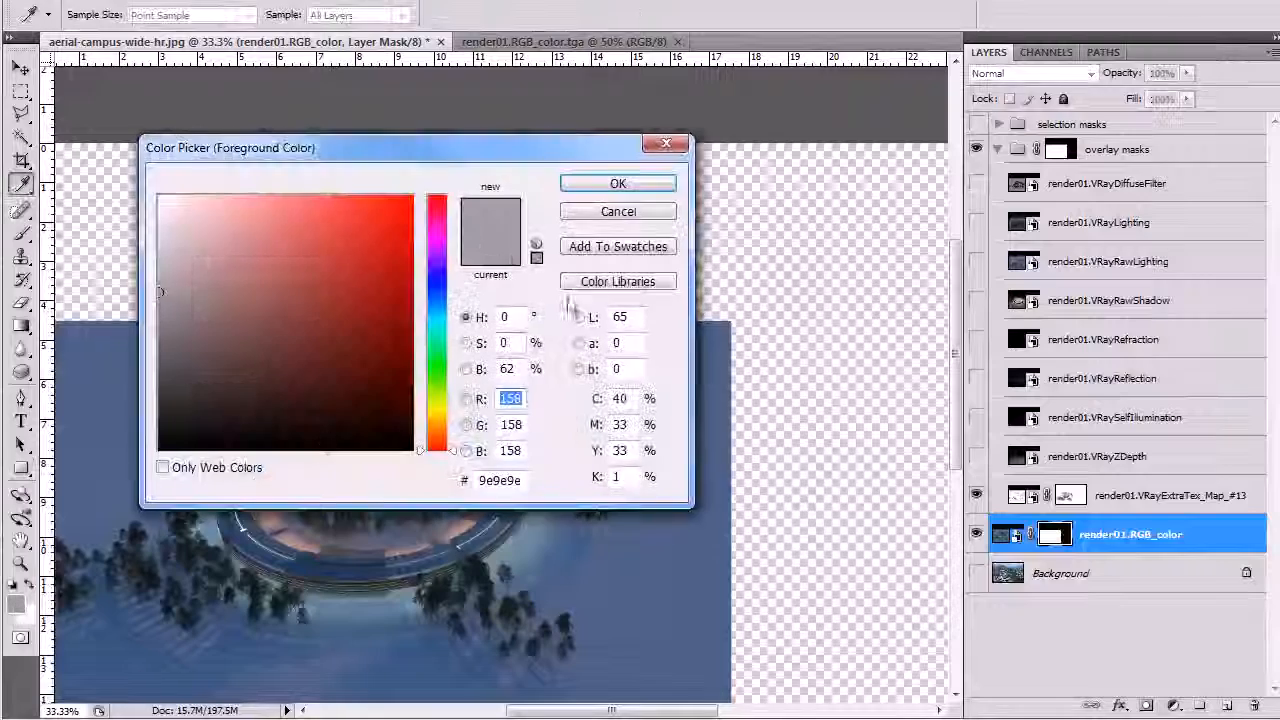
Set the foreground color to black (000000).
{"action": "left_click_drag", "start_coordinate": [204, 408], "coordinate": [120, 509]}
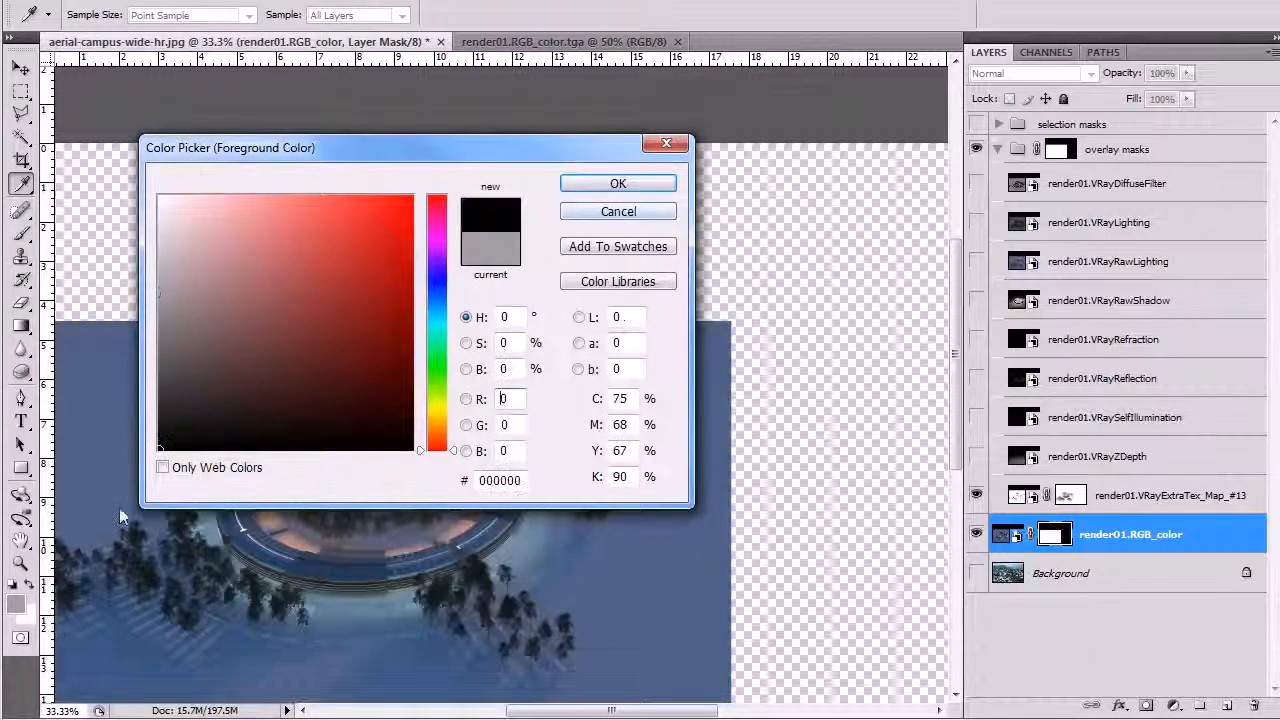
{"action": "left_click", "coordinate": [612, 185]}
Try to mask out a rectangle at the render's upper-right corner on the render01.RGB_color layer mask, and undo it.
{"action": "key", "text": "u"}
{"action": "left_click_drag", "start_coordinate": [651, 289], "coordinate": [785, 446]}
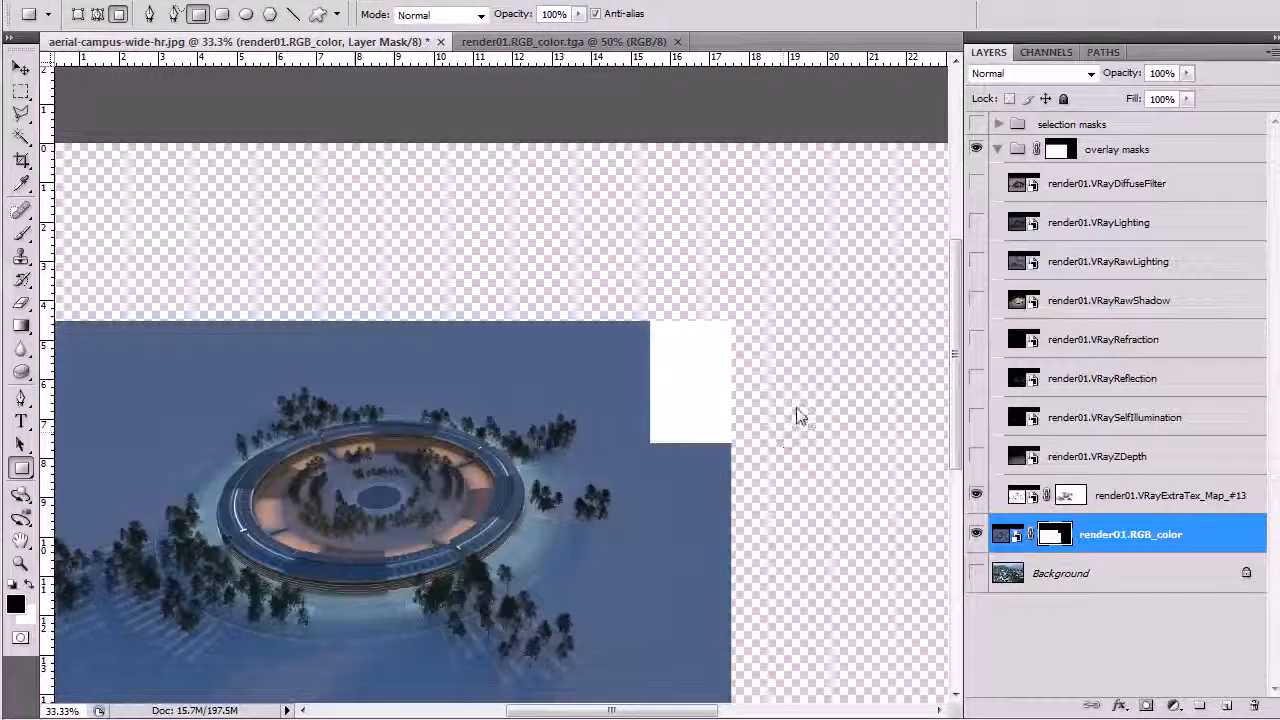
{"action": "key", "text": "ctrl+z"}
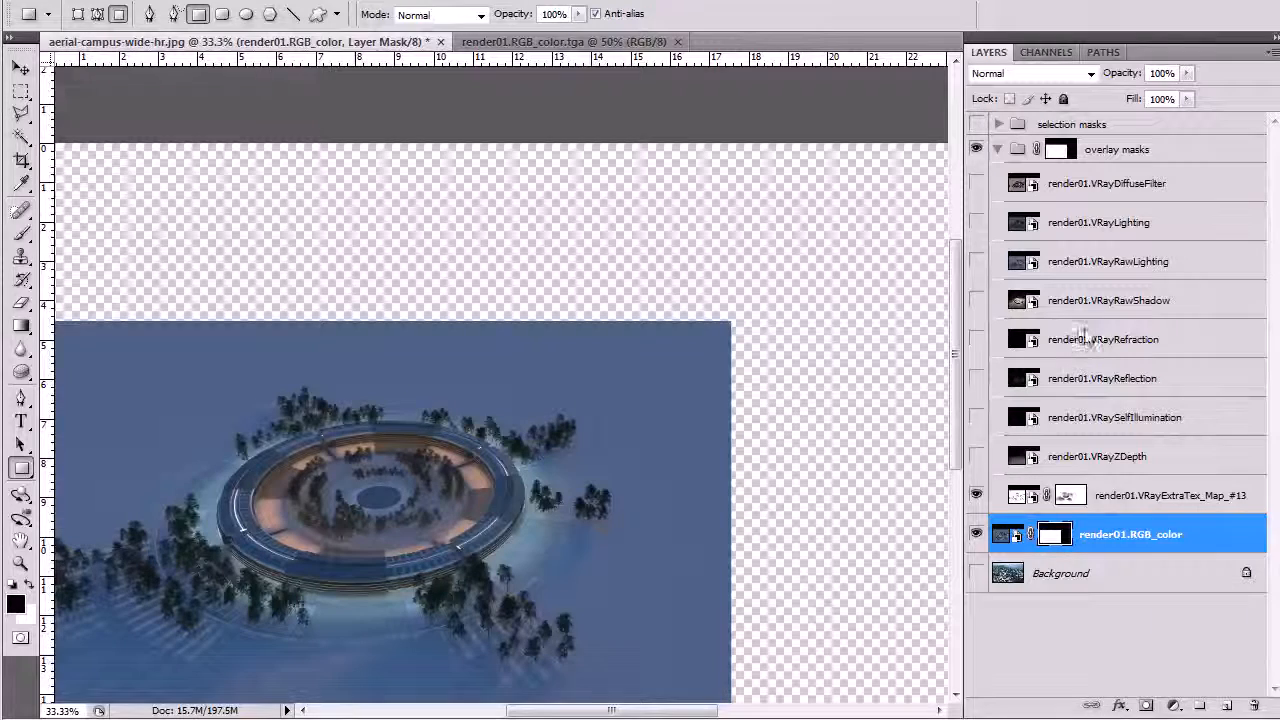
Show the render01.VRayExtraTex_Map_#13 layer with its layer mask disabled and set the layer's fill to 31%.
{"action": "left_click", "coordinate": [977, 495]}
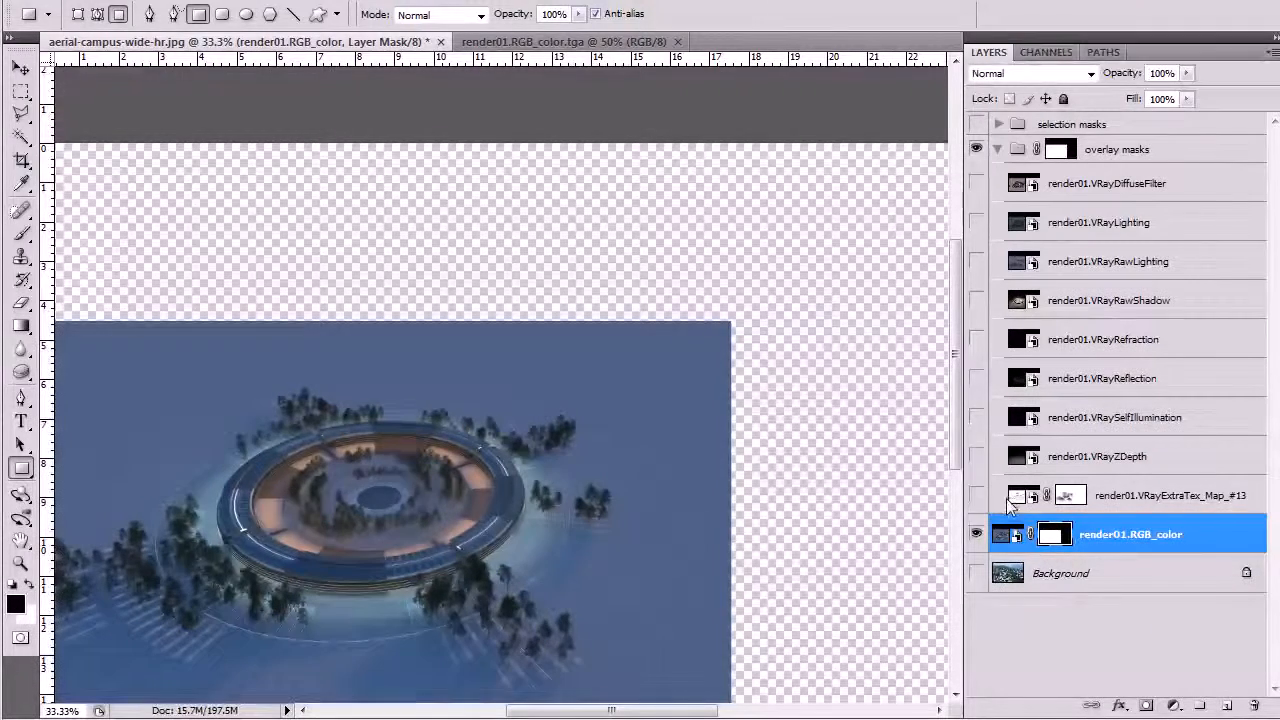
{"action": "key", "text": "z"}
{"action": "left_click", "coordinate": [425, 572]}
{"action": "left_click_drag", "start_coordinate": [496, 546], "coordinate": [605, 448]}
{"action": "left_click", "coordinate": [977, 495]}
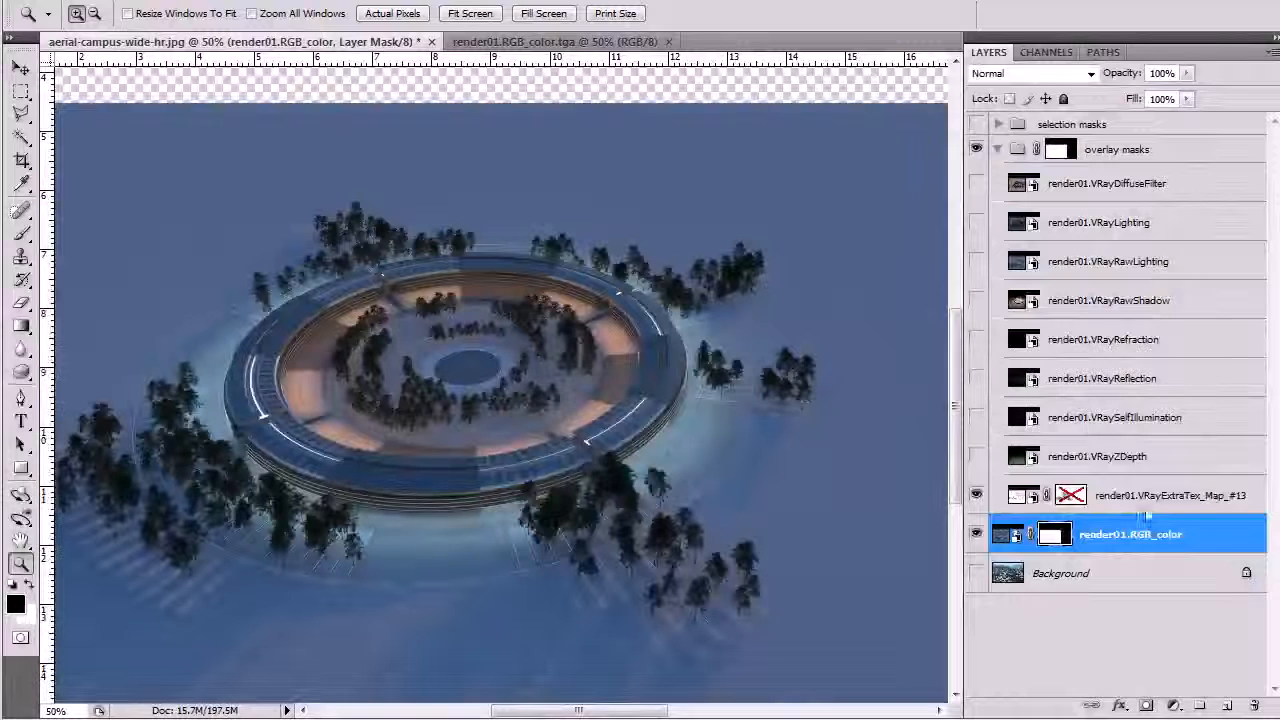
{"action": "left_click", "coordinate": [1130, 495]}
{"action": "left_click", "coordinate": [1187, 98]}
{"action": "left_click_drag", "start_coordinate": [1190, 120], "coordinate": [1120, 122]}
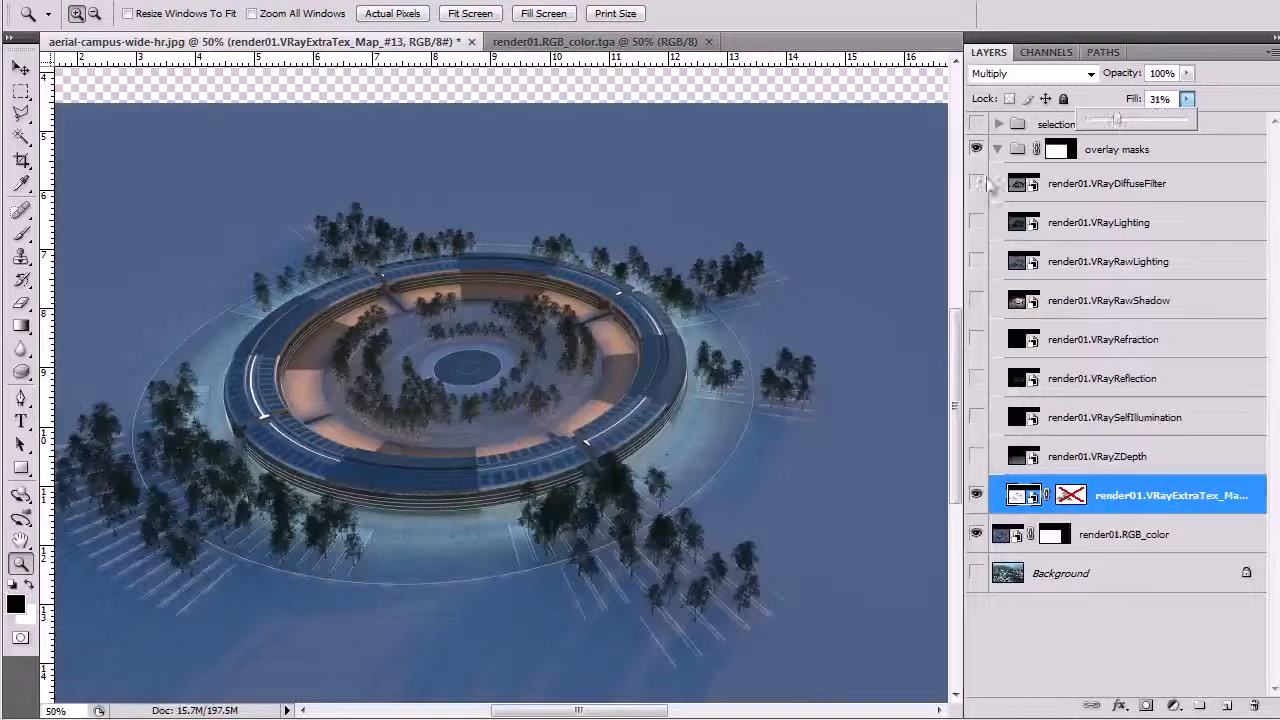
Compare the ring building with the render01.VRayExtraTex_Map_#13 layer hidden and shown, and re-enable the layer's mask.
{"action": "left_click", "coordinate": [622, 346]}
{"action": "left_click", "coordinate": [625, 350]}
{"action": "left_click_drag", "start_coordinate": [752, 394], "coordinate": [622, 390]}
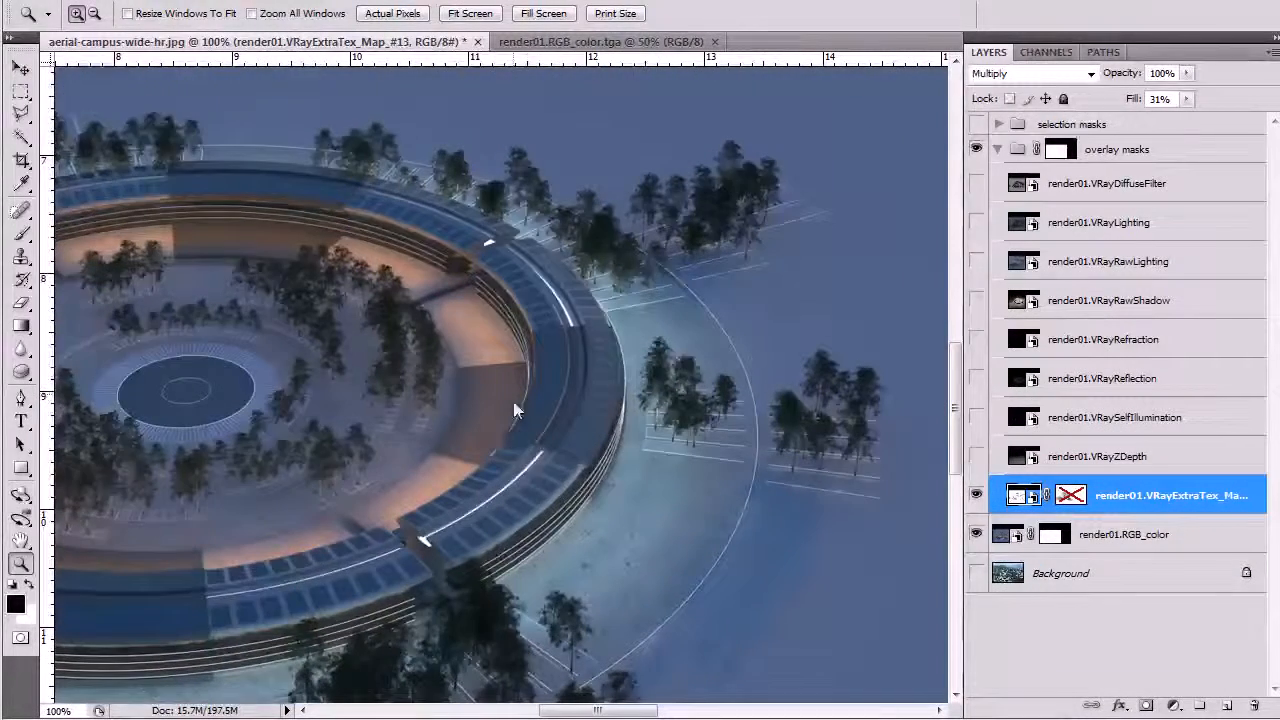
{"action": "left_click", "coordinate": [526, 461]}
{"action": "left_click", "coordinate": [977, 495]}
{"action": "left_click", "coordinate": [977, 495]}
{"action": "left_click", "coordinate": [648, 490], "text": "alt"}
{"action": "left_click", "coordinate": [648, 490], "text": "alt"}
{"action": "left_click", "coordinate": [648, 490], "text": "alt"}
{"action": "left_click_drag", "start_coordinate": [799, 533], "coordinate": [697, 424]}
{"action": "left_click", "coordinate": [1072, 495], "text": "shift"}
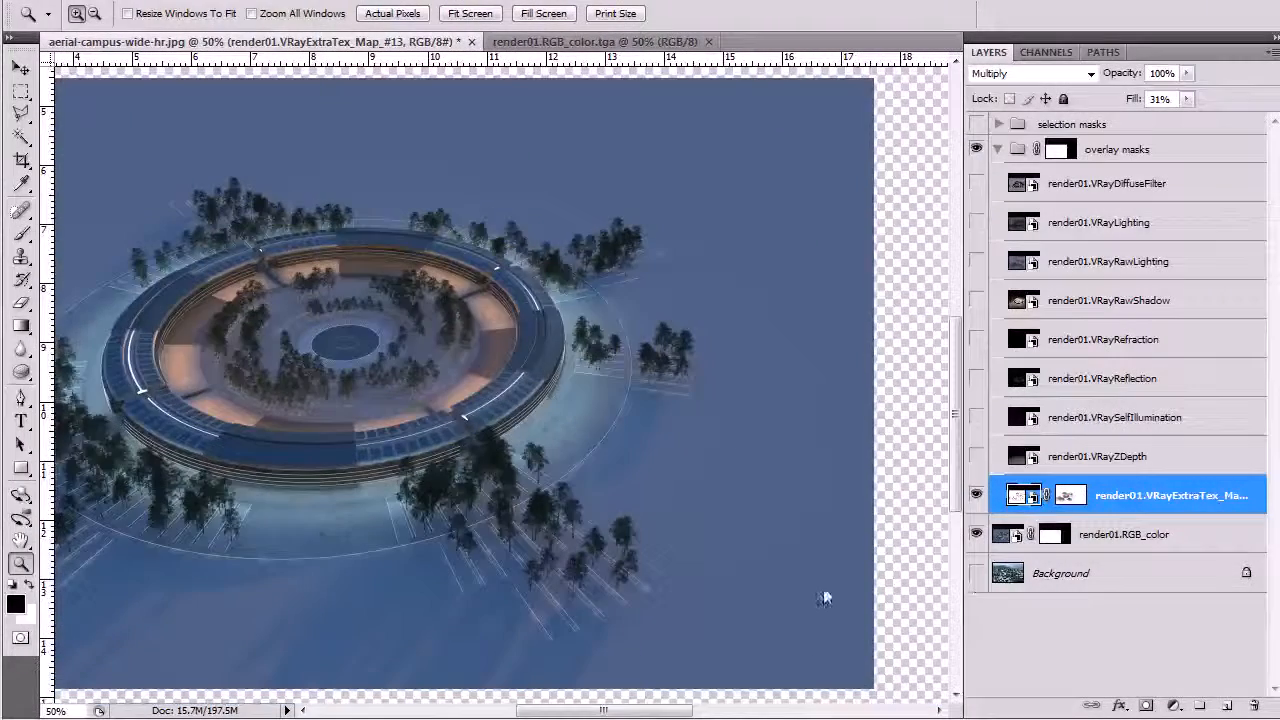
{"action": "left_click", "coordinate": [1072, 495], "text": "shift"}
{"action": "left_click", "coordinate": [1072, 495], "text": "shift"}
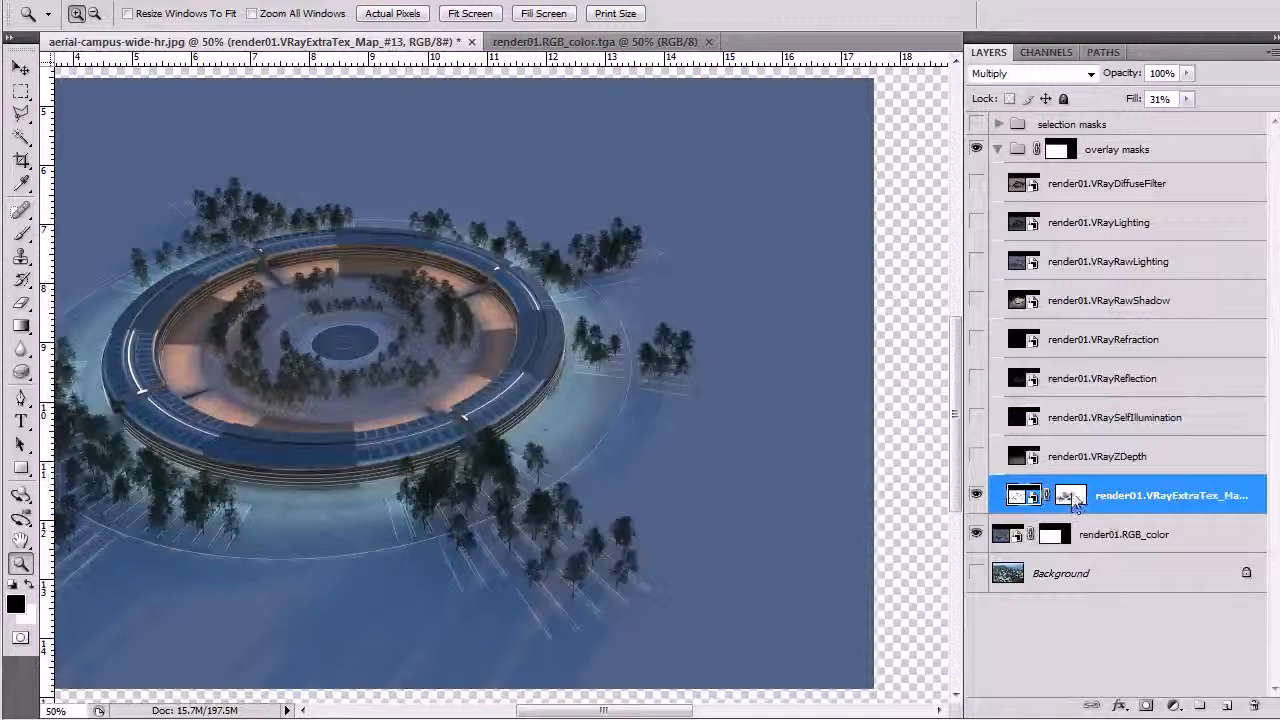
Target the render01.VRayExtraTex_Map_#13 layer mask for painting with the Brush tool and check the brush presets.
{"action": "key", "text": "b"}
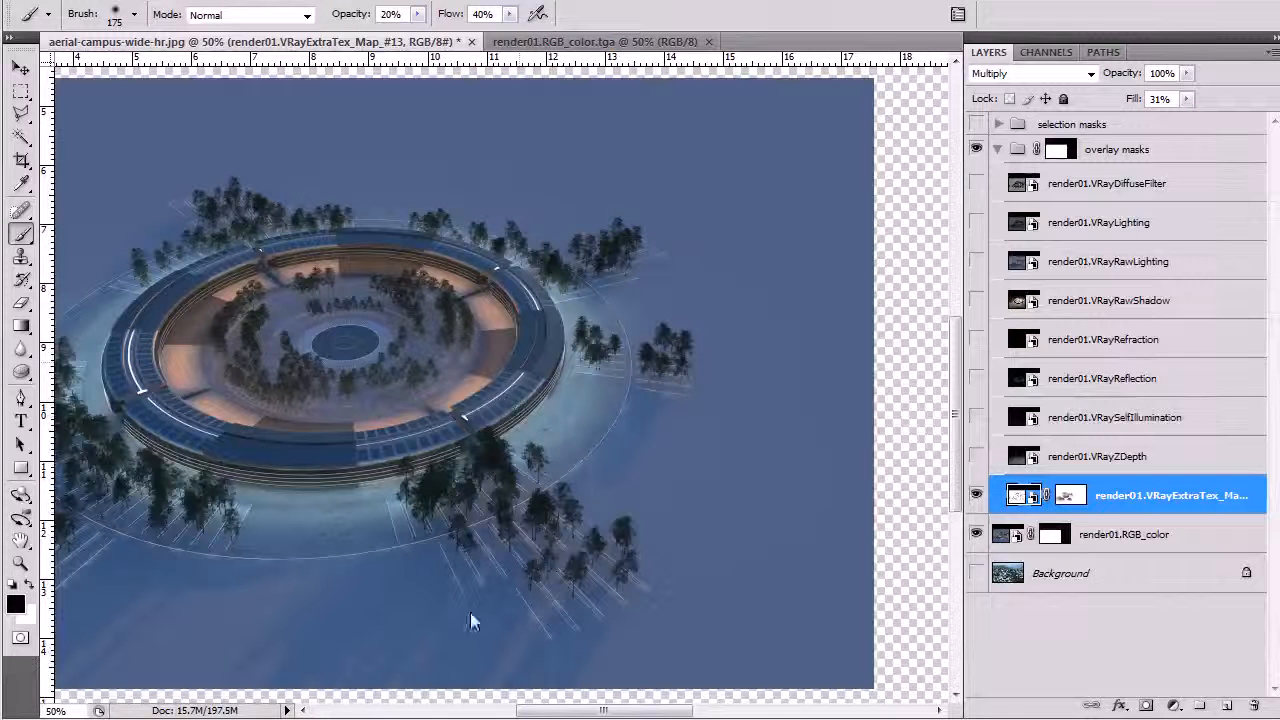
{"action": "left_click", "coordinate": [1067, 500]}
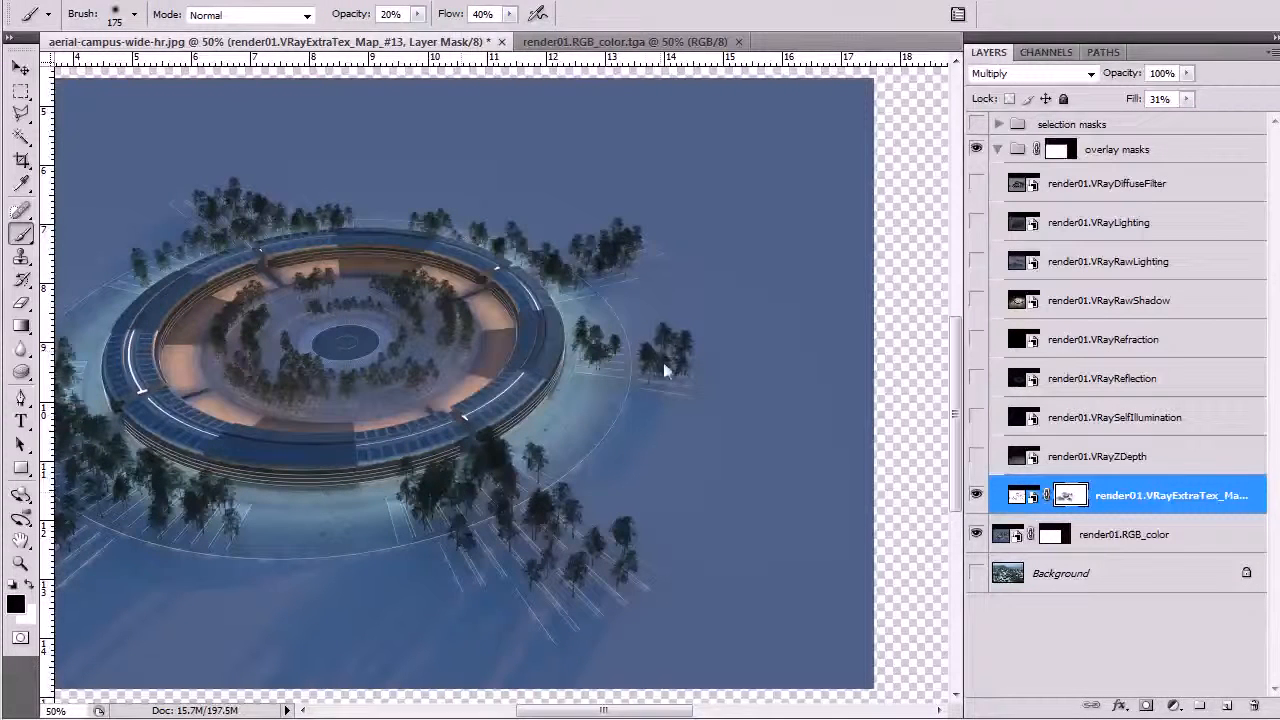
{"action": "key", "text": "F5"}
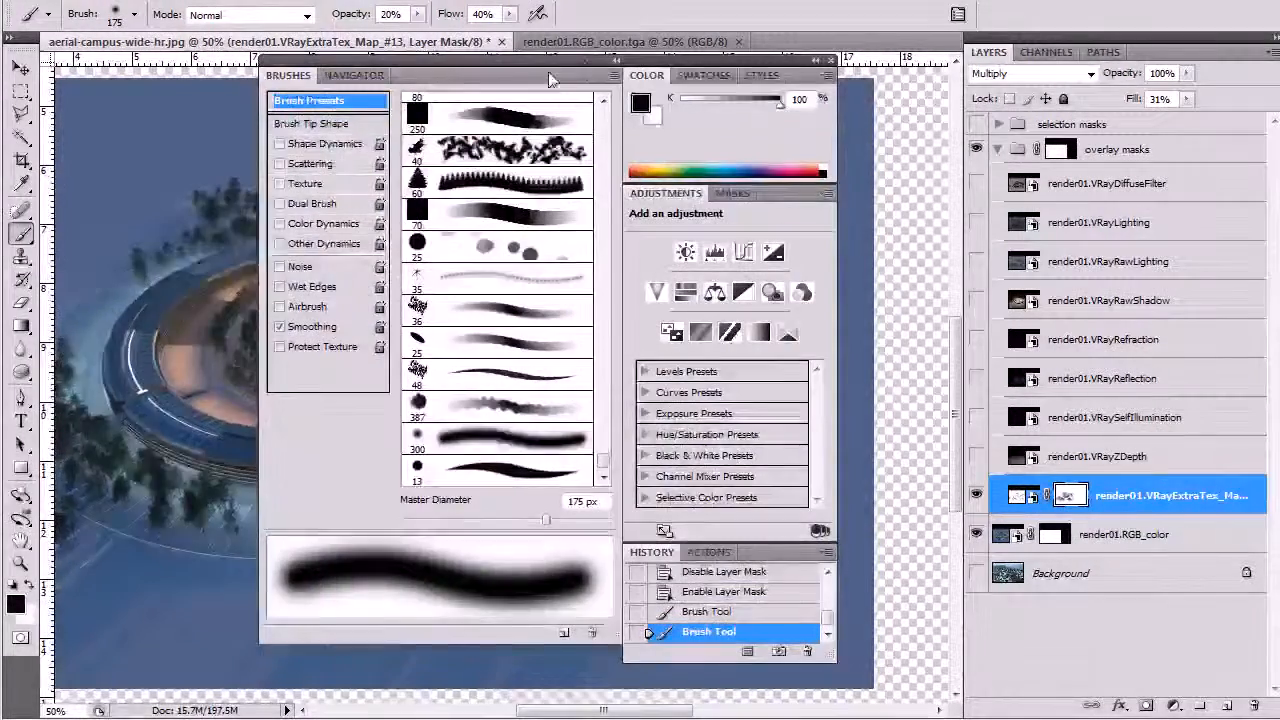
{"action": "key", "text": "F5"}
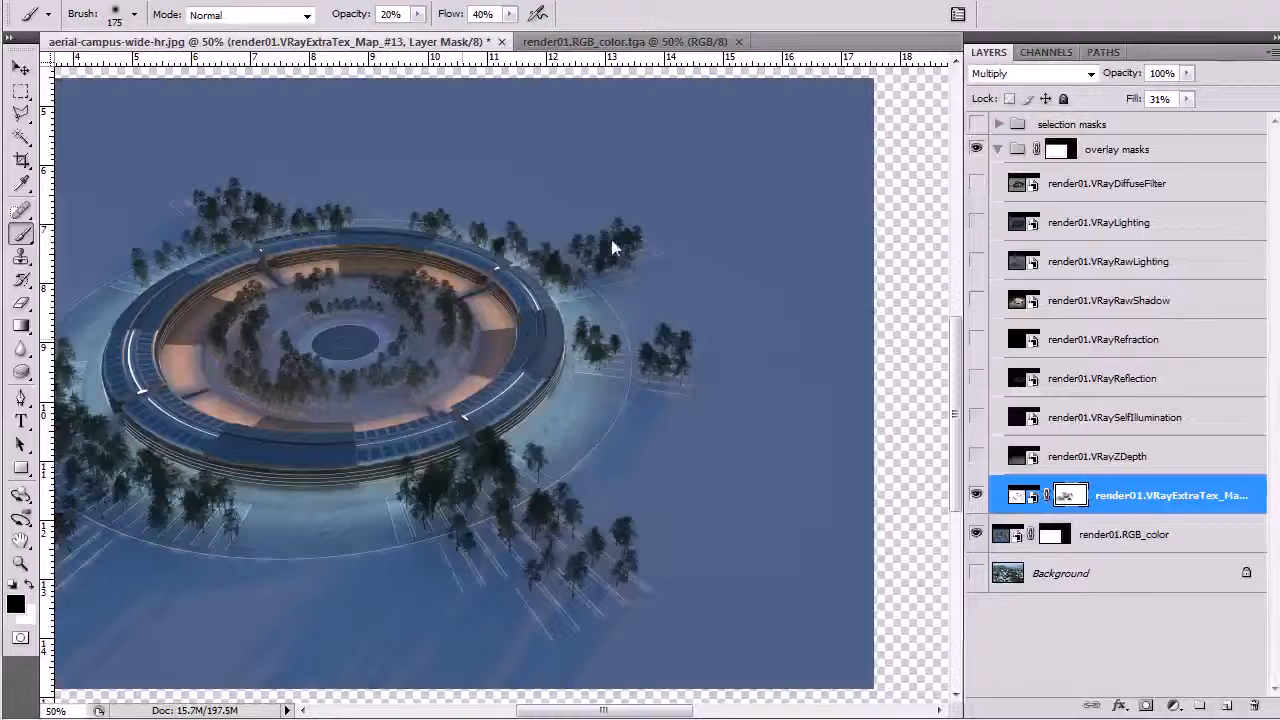
{"action": "left_click_drag", "start_coordinate": [227, 195], "coordinate": [285, 204]}
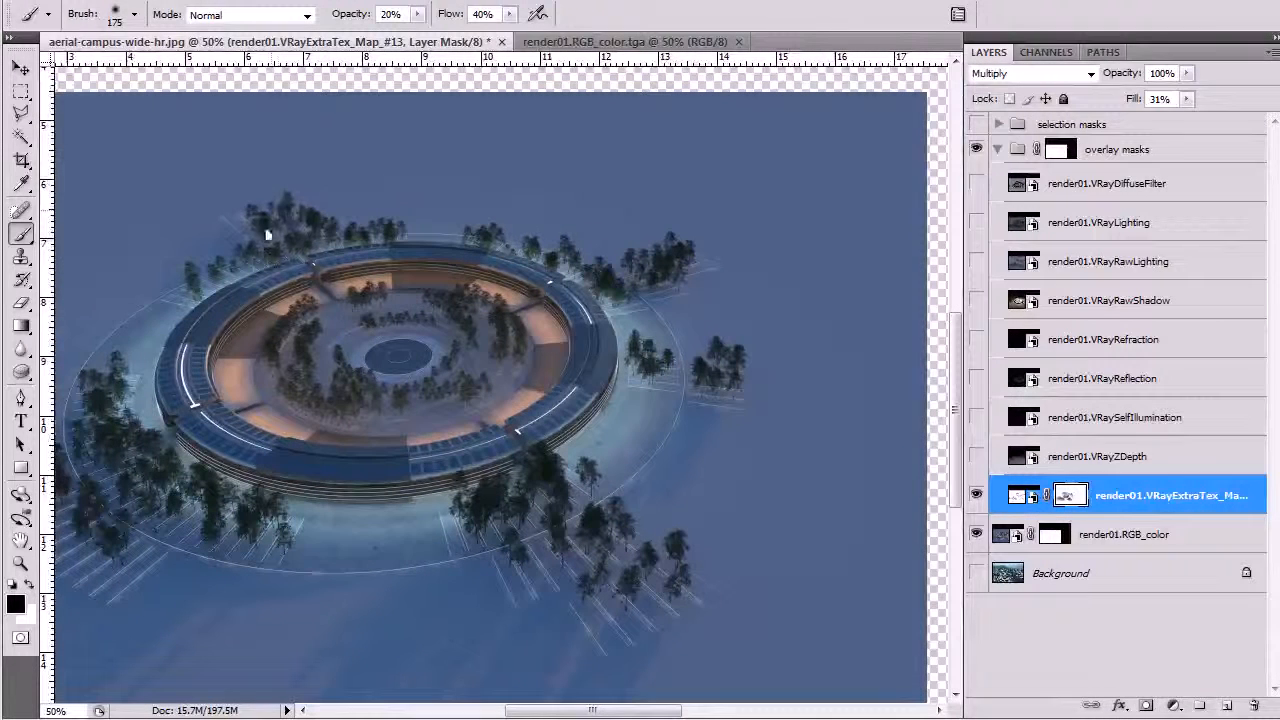
Show the render01.VRayZDepth layer and clip an Invert adjustment layer to it.
{"action": "left_click", "coordinate": [1052, 460]}
{"action": "left_click", "coordinate": [976, 456]}
{"action": "left_click", "coordinate": [1174, 705]}
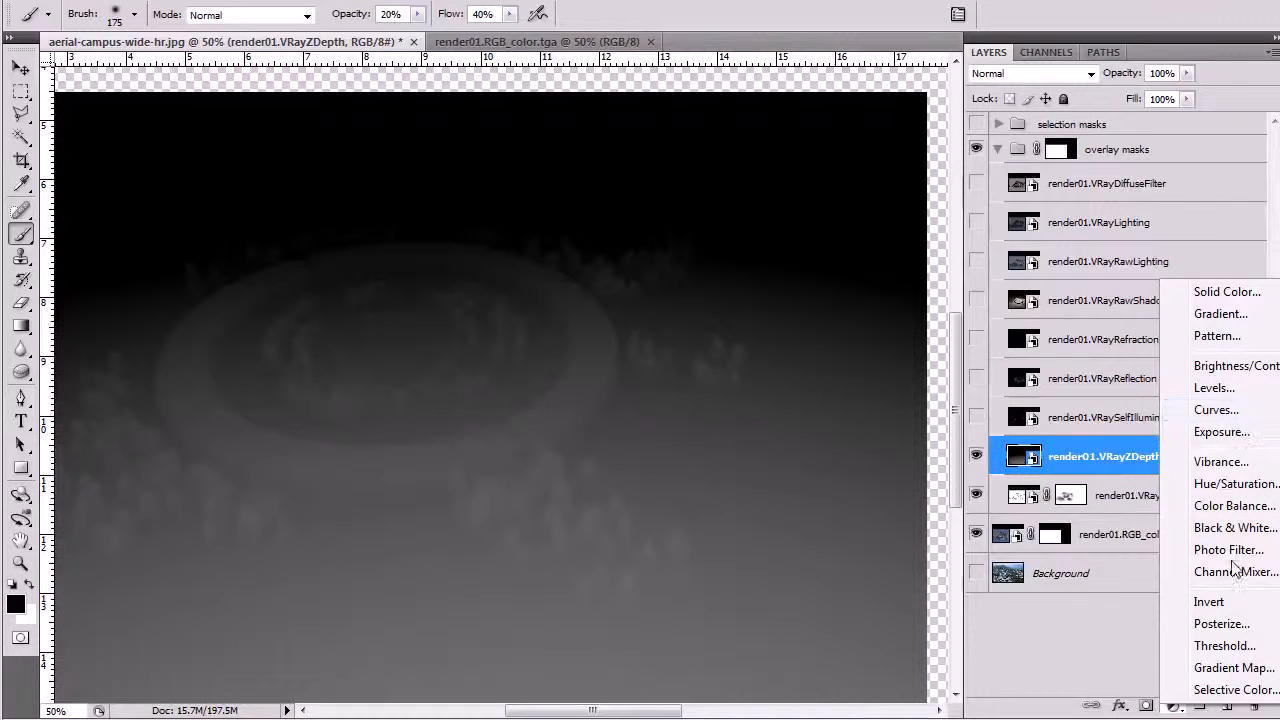
{"action": "left_click", "coordinate": [1235, 602]}
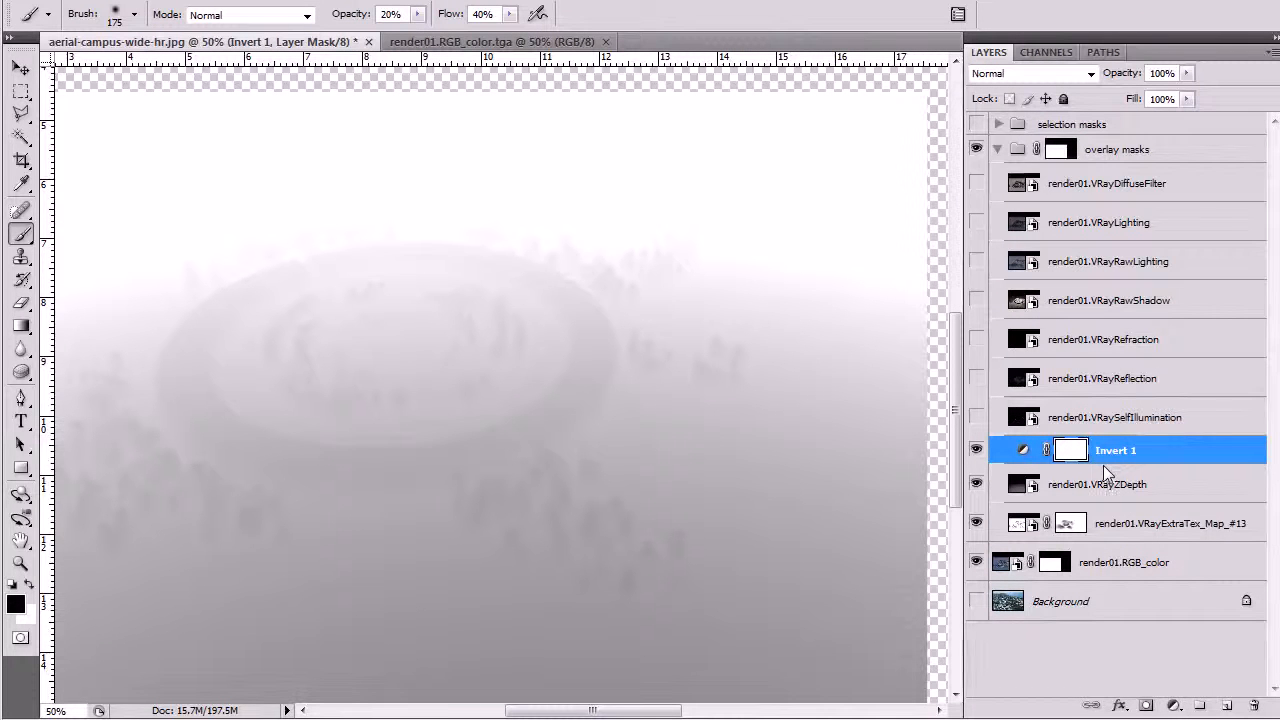
{"action": "left_click", "coordinate": [1103, 466], "text": "alt"}
Blend the render01.VRayZDepth layer in Lighten mode with a fill of 14%.
{"action": "left_click", "coordinate": [1108, 486]}
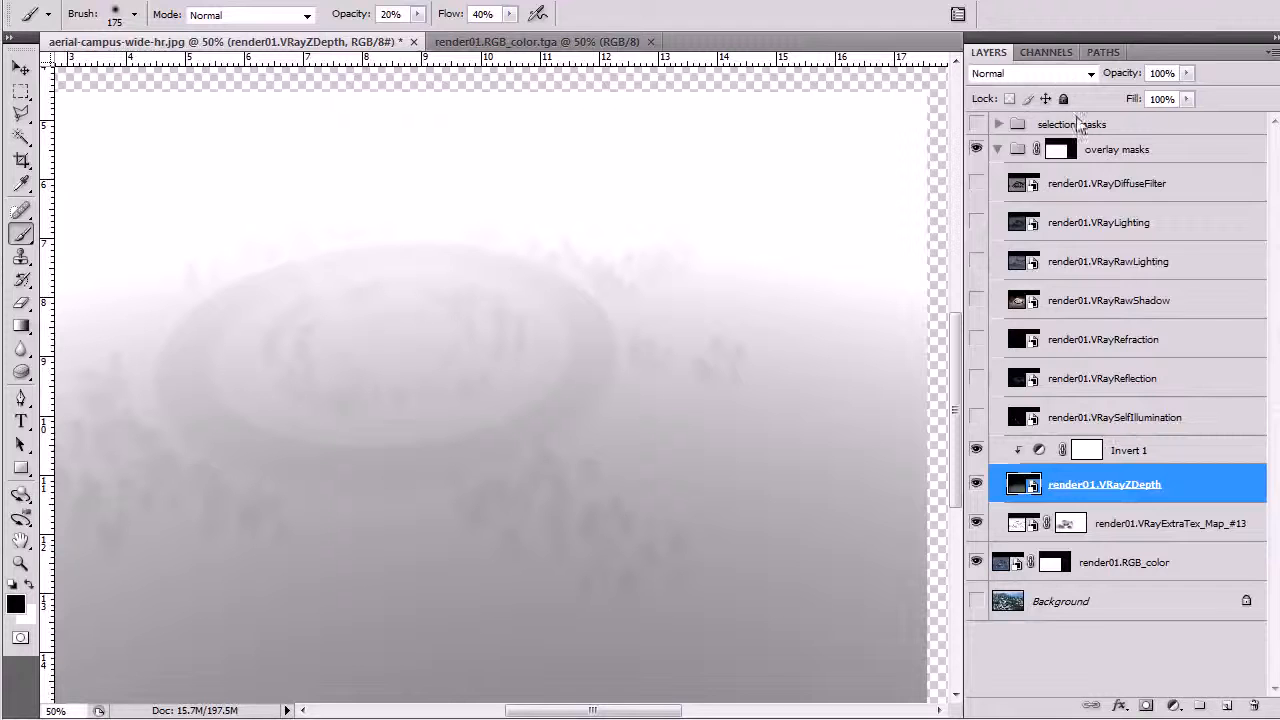
{"action": "left_click", "coordinate": [1068, 74]}
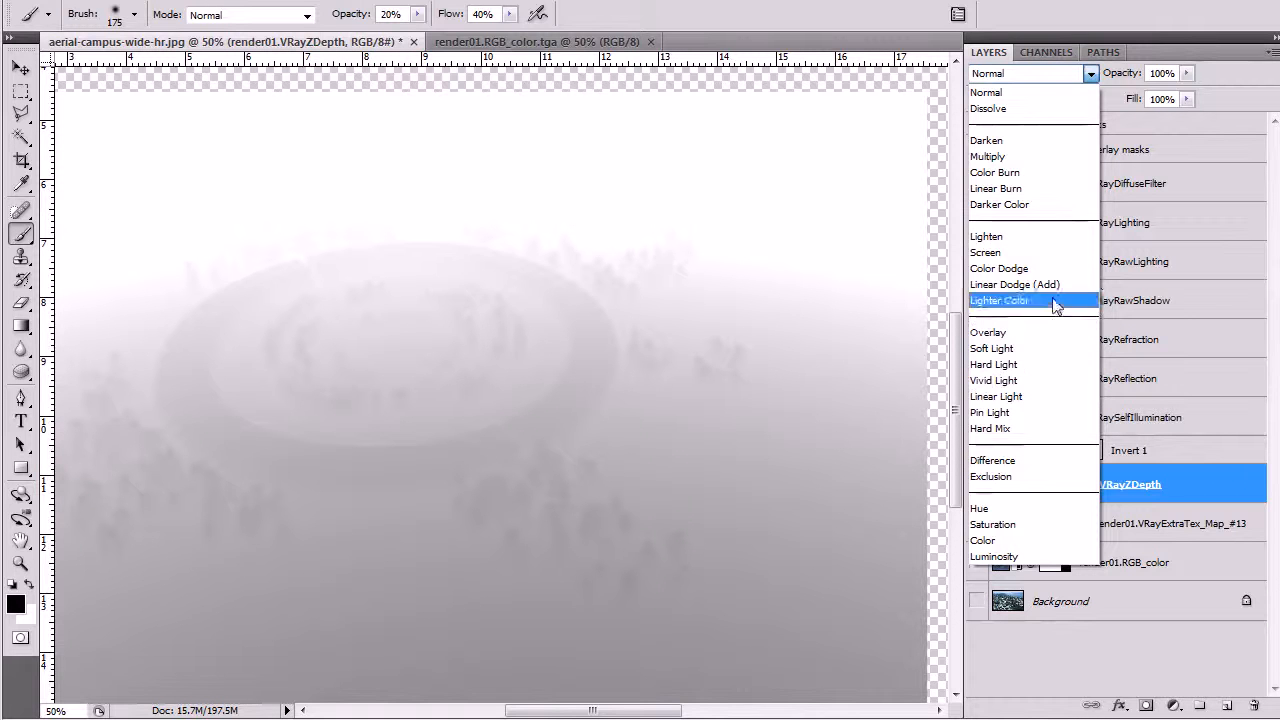
{"action": "left_click", "coordinate": [1056, 248]}
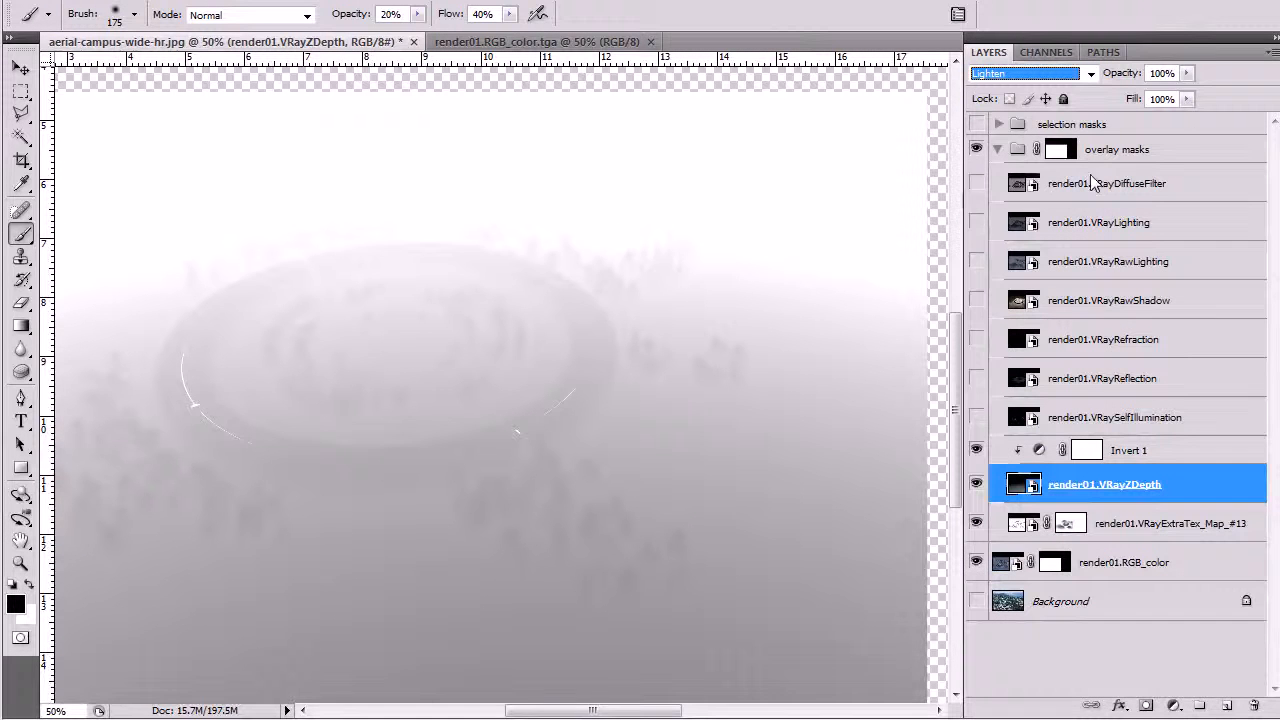
{"action": "left_click", "coordinate": [1186, 102]}
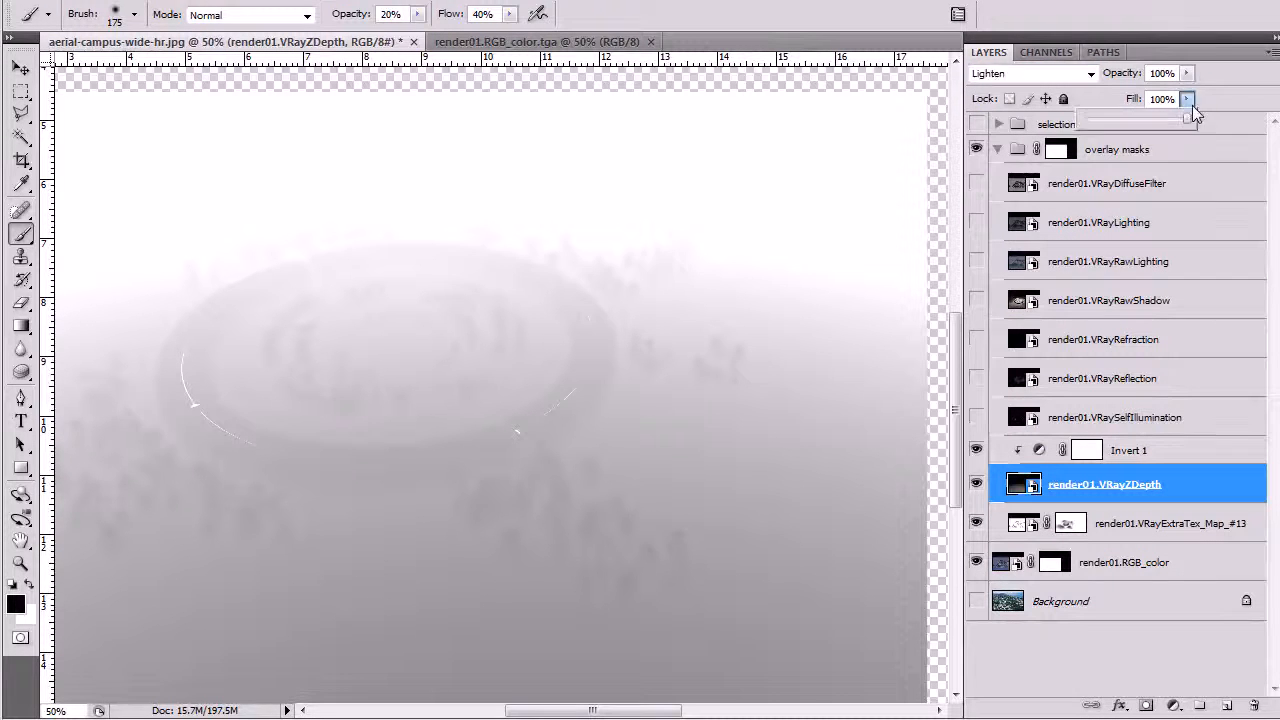
{"action": "left_click_drag", "start_coordinate": [1148, 127], "coordinate": [1101, 122]}
{"action": "key", "text": "Return"}
Add a clipped Levels adjustment to render01.VRayZDepth with midtones 0.74 and white input 111, and compare the image with that layer off and on.
{"action": "key", "text": "z"}
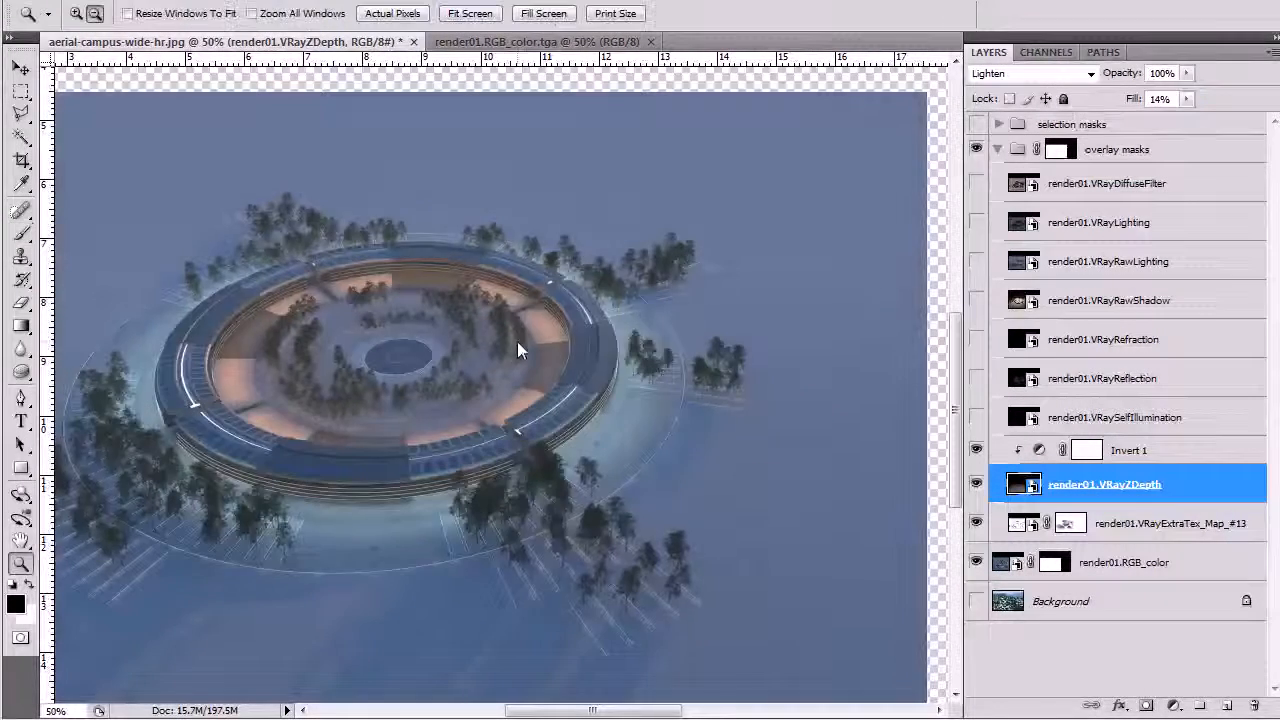
{"action": "left_click", "coordinate": [513, 349], "text": "alt"}
{"action": "left_click", "coordinate": [513, 349], "text": "alt"}
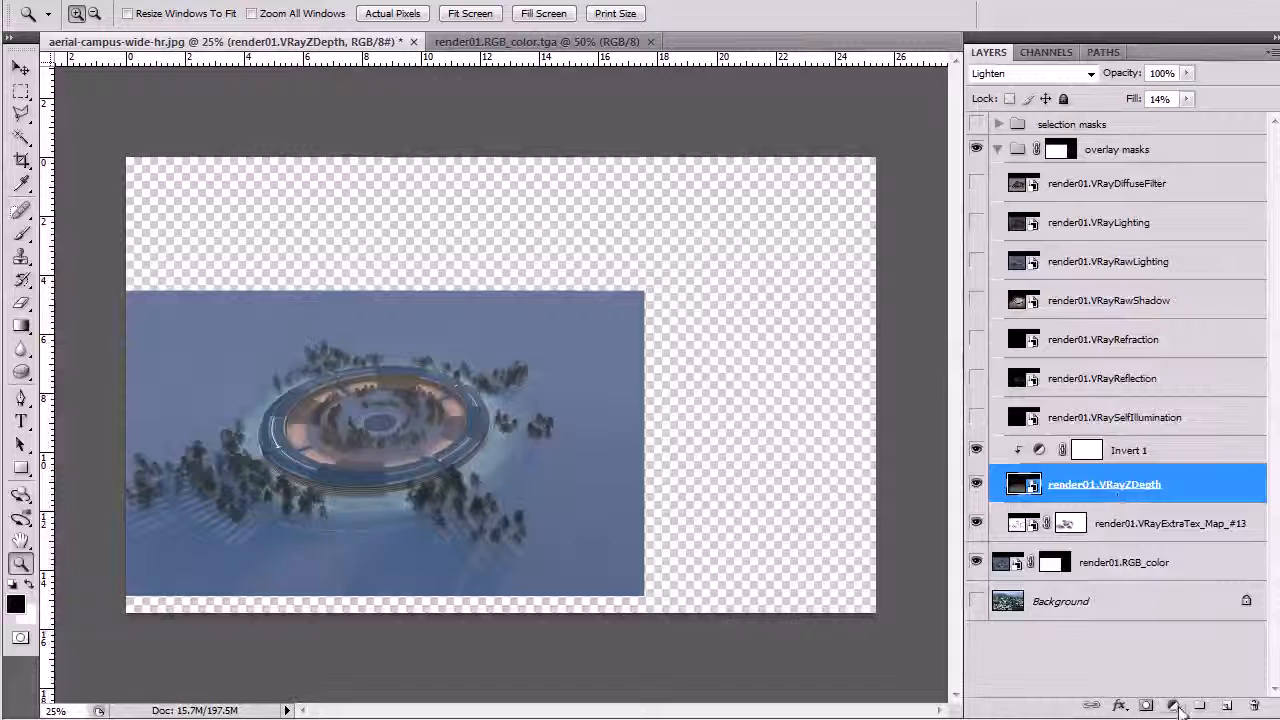
{"action": "left_click", "coordinate": [1174, 706]}
{"action": "left_click", "coordinate": [1238, 388]}
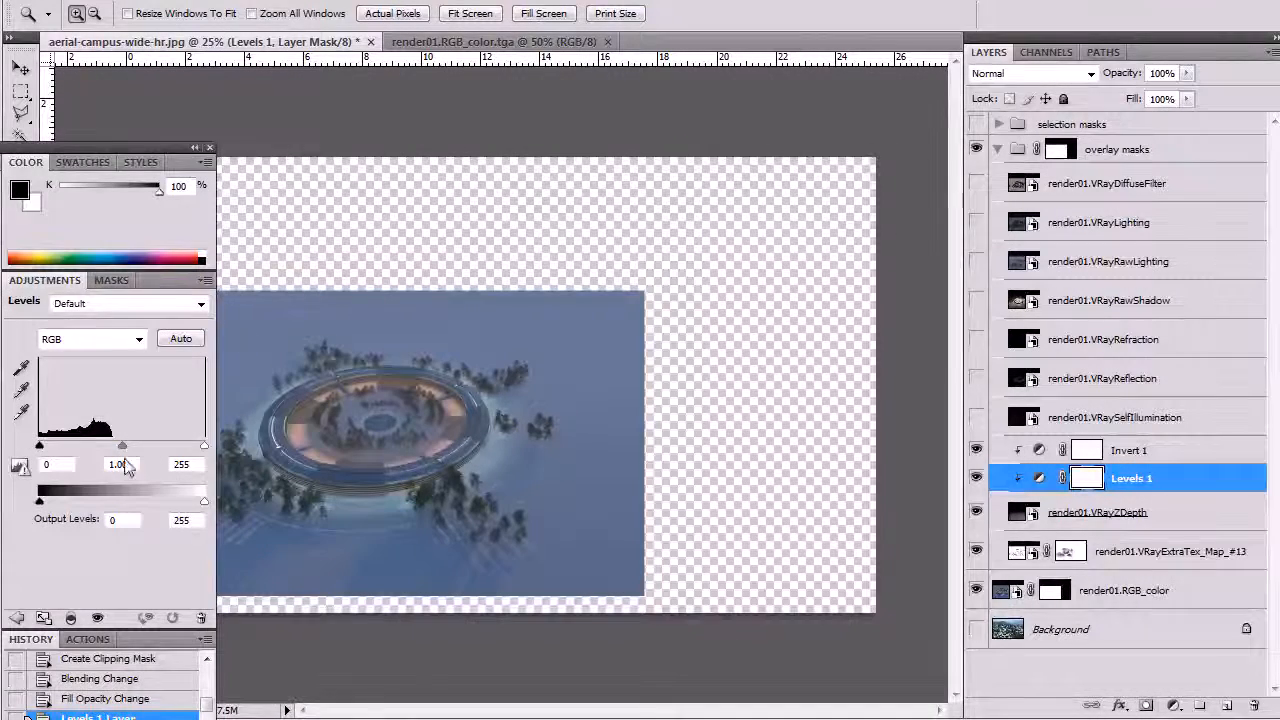
{"action": "left_click_drag", "start_coordinate": [123, 447], "coordinate": [8, 455]}
{"action": "left_click_drag", "start_coordinate": [205, 446], "coordinate": [163, 449]}
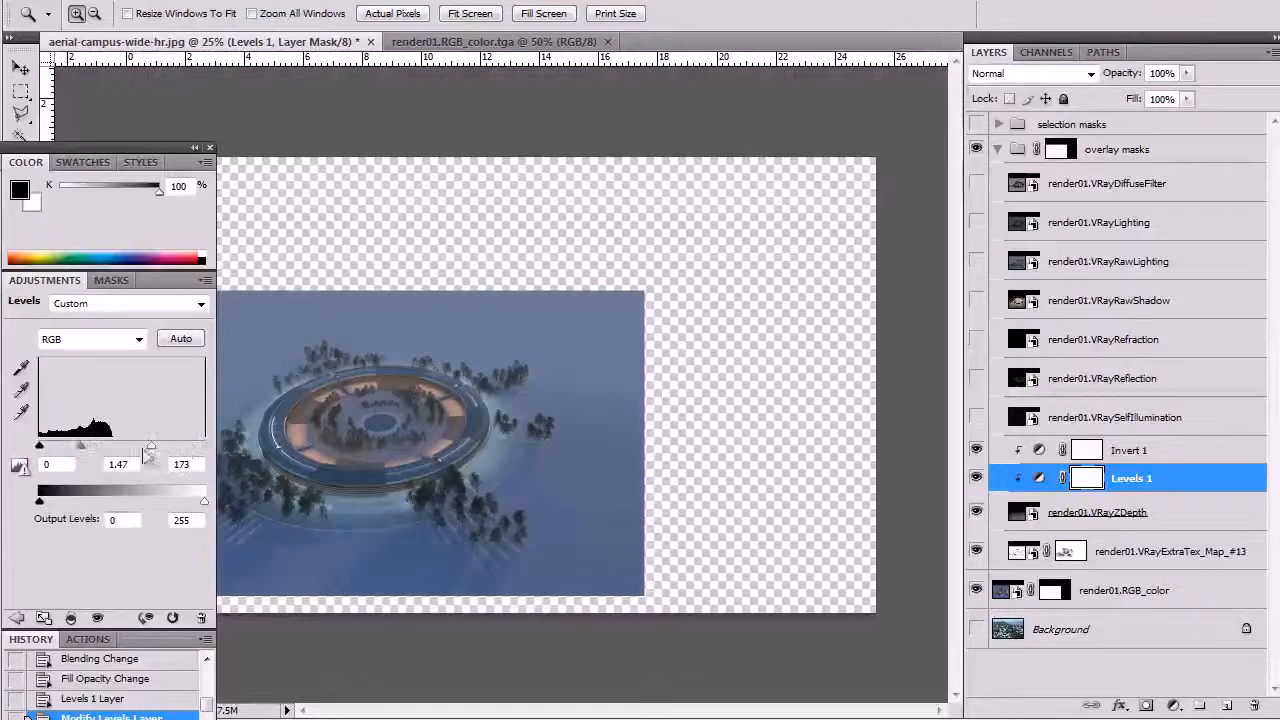
{"action": "left_click_drag", "start_coordinate": [80, 447], "coordinate": [117, 448]}
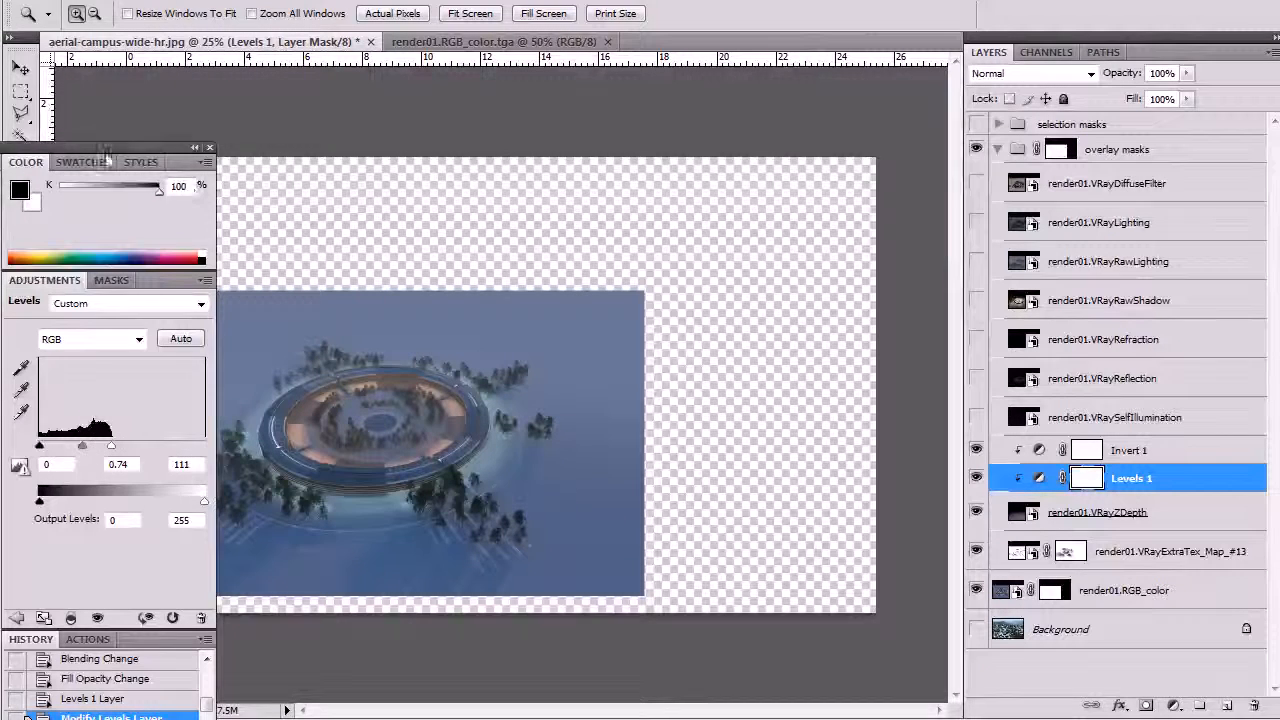
{"action": "left_click_drag", "start_coordinate": [100, 148], "coordinate": [0, 220]}
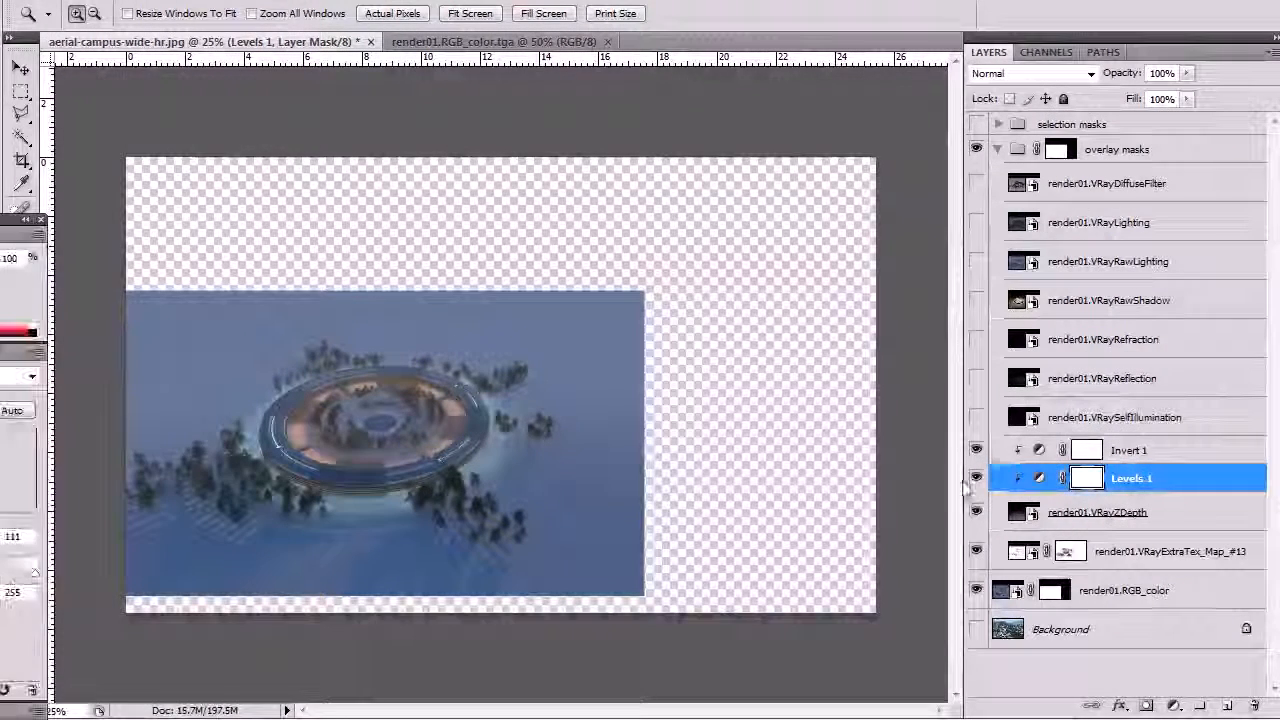
{"action": "left_click", "coordinate": [979, 511]}
{"action": "left_click", "coordinate": [979, 511]}
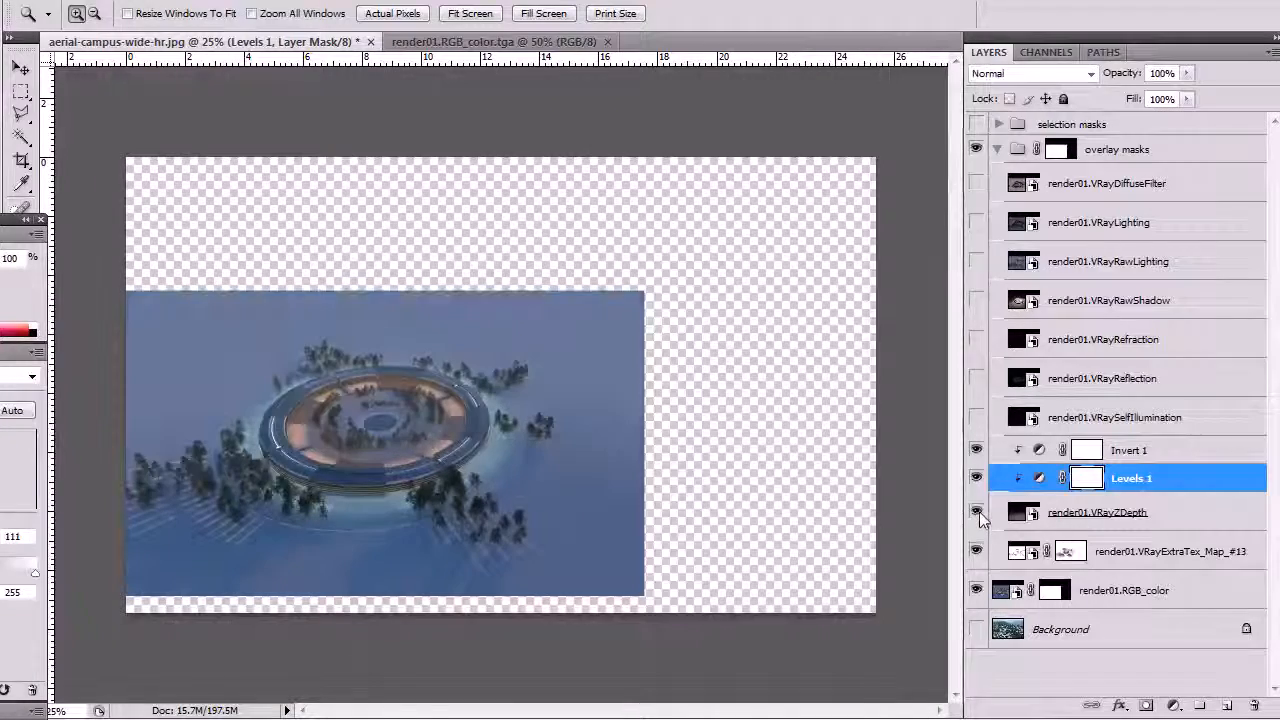
Show the render01.VRaySelfIllumination layer and blend it in Screen mode with a fill of 78%.
{"action": "left_click", "coordinate": [428, 440]}
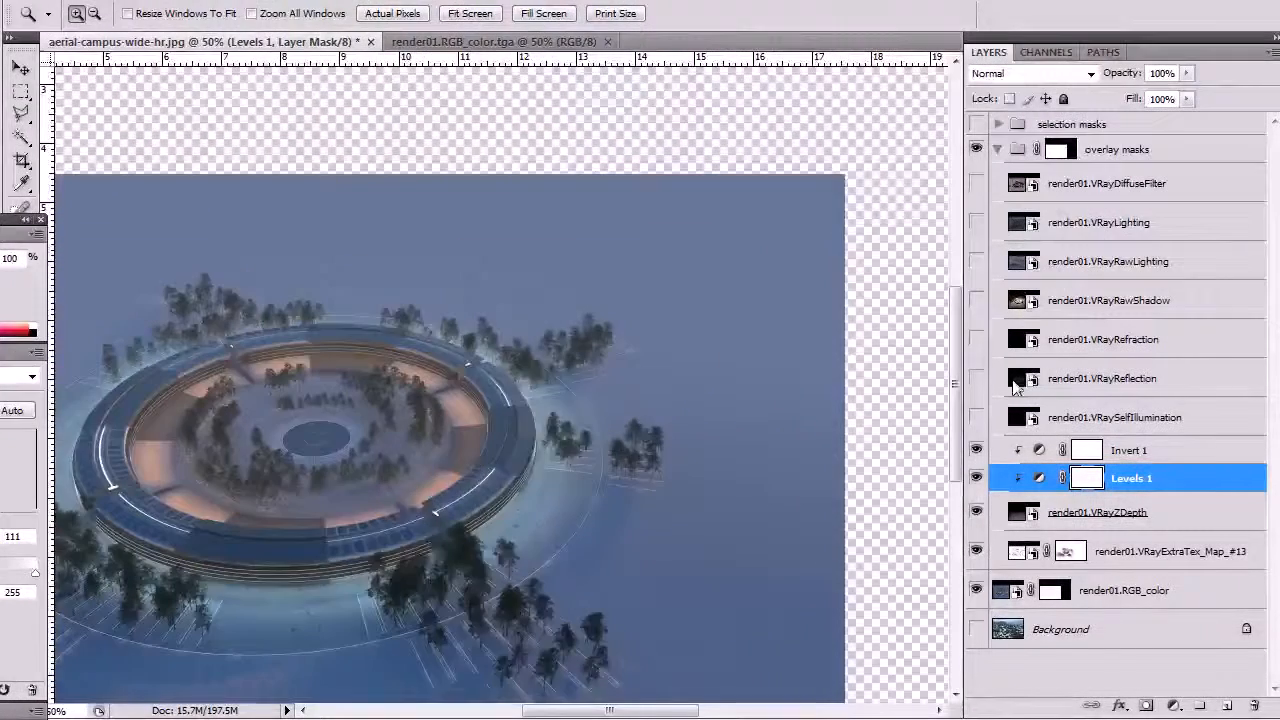
{"action": "left_click_drag", "start_coordinate": [401, 504], "coordinate": [654, 466]}
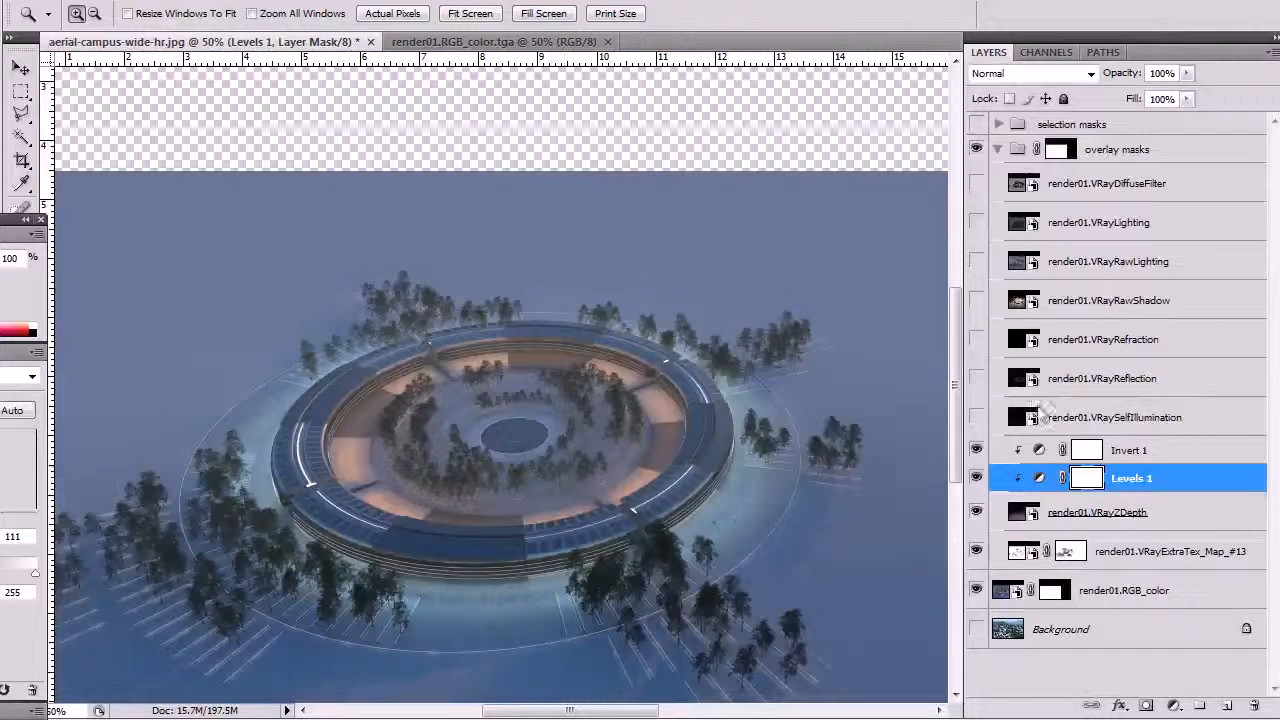
{"action": "left_click", "coordinate": [976, 417]}
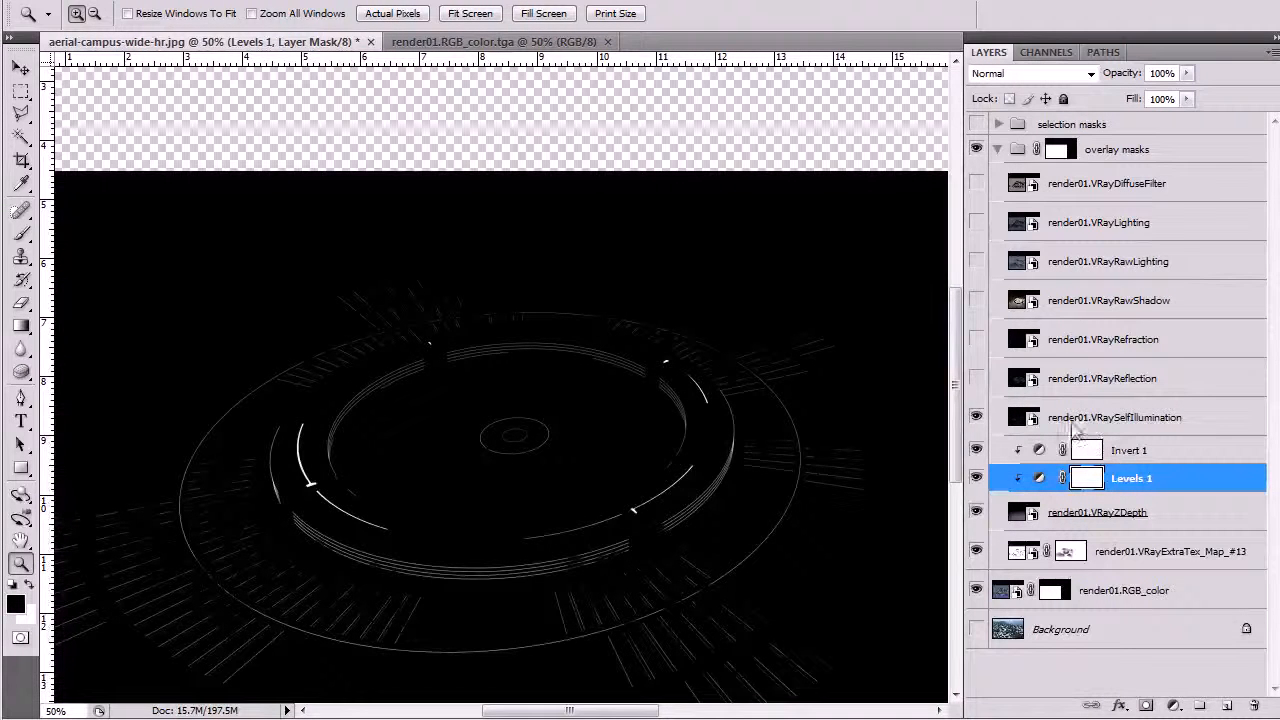
{"action": "left_click", "coordinate": [1048, 386]}
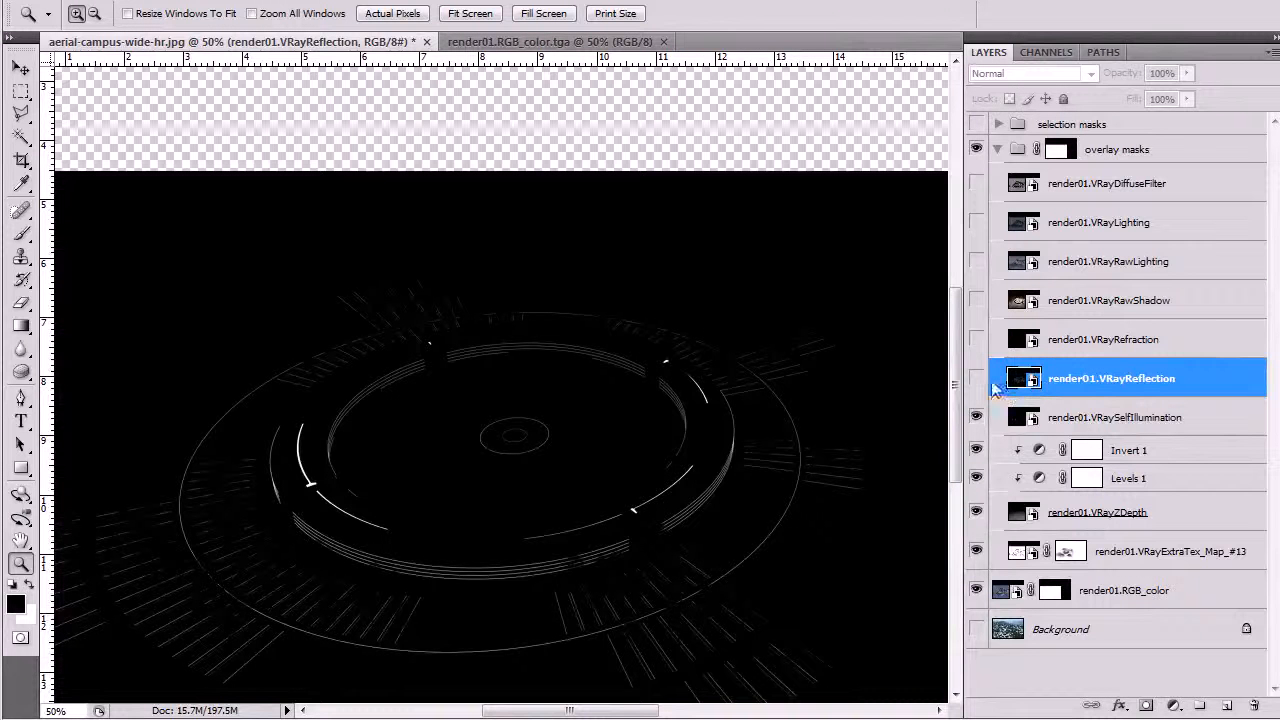
{"action": "left_click", "coordinate": [1166, 424]}
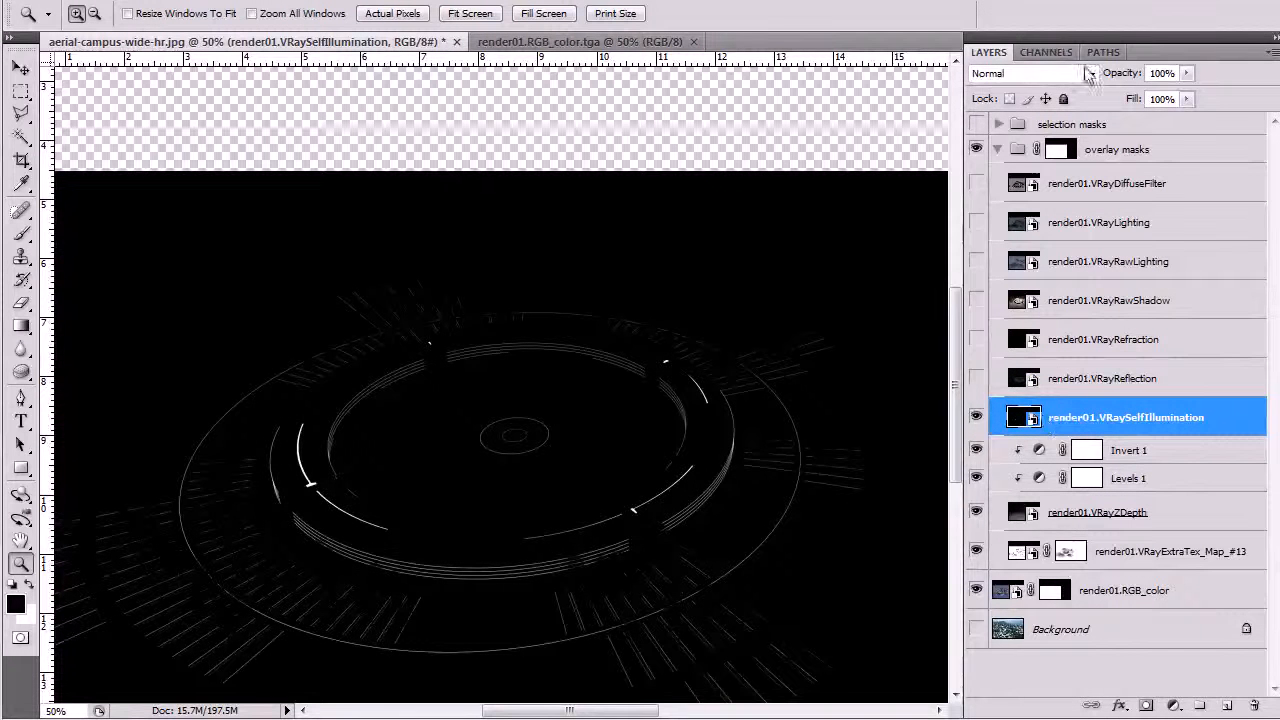
{"action": "left_click", "coordinate": [1091, 74]}
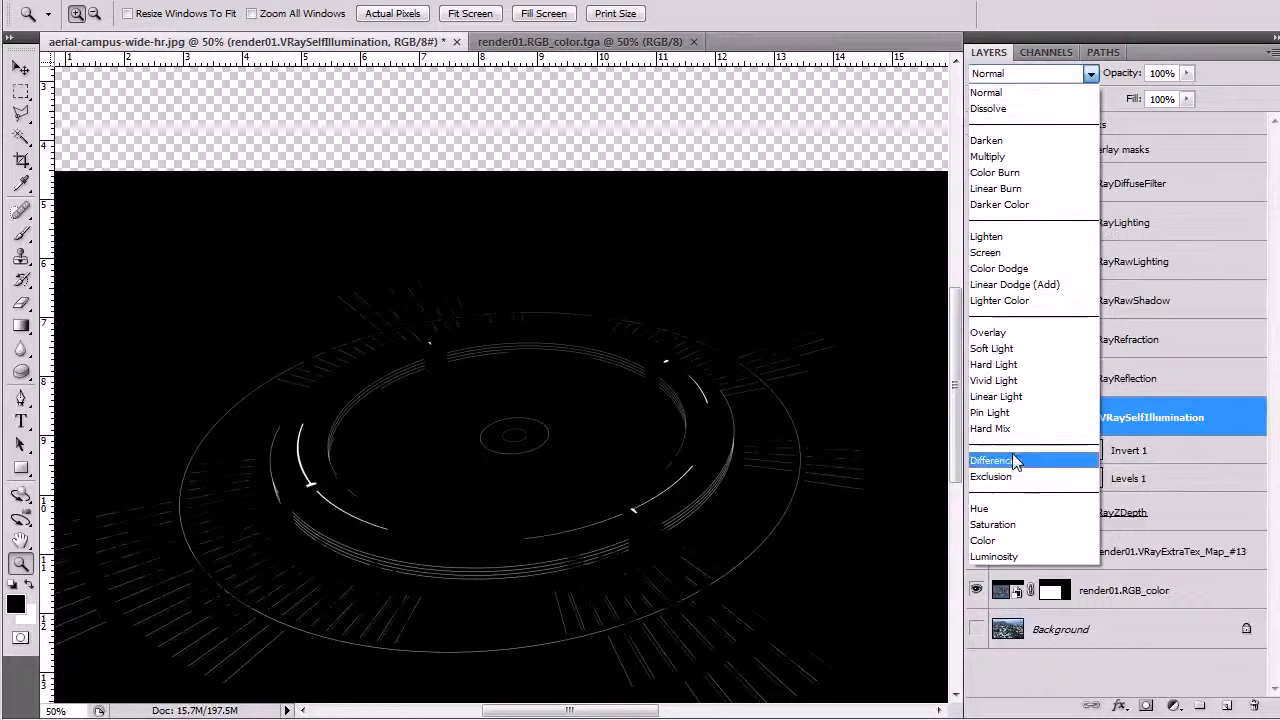
{"action": "left_click", "coordinate": [1040, 253]}
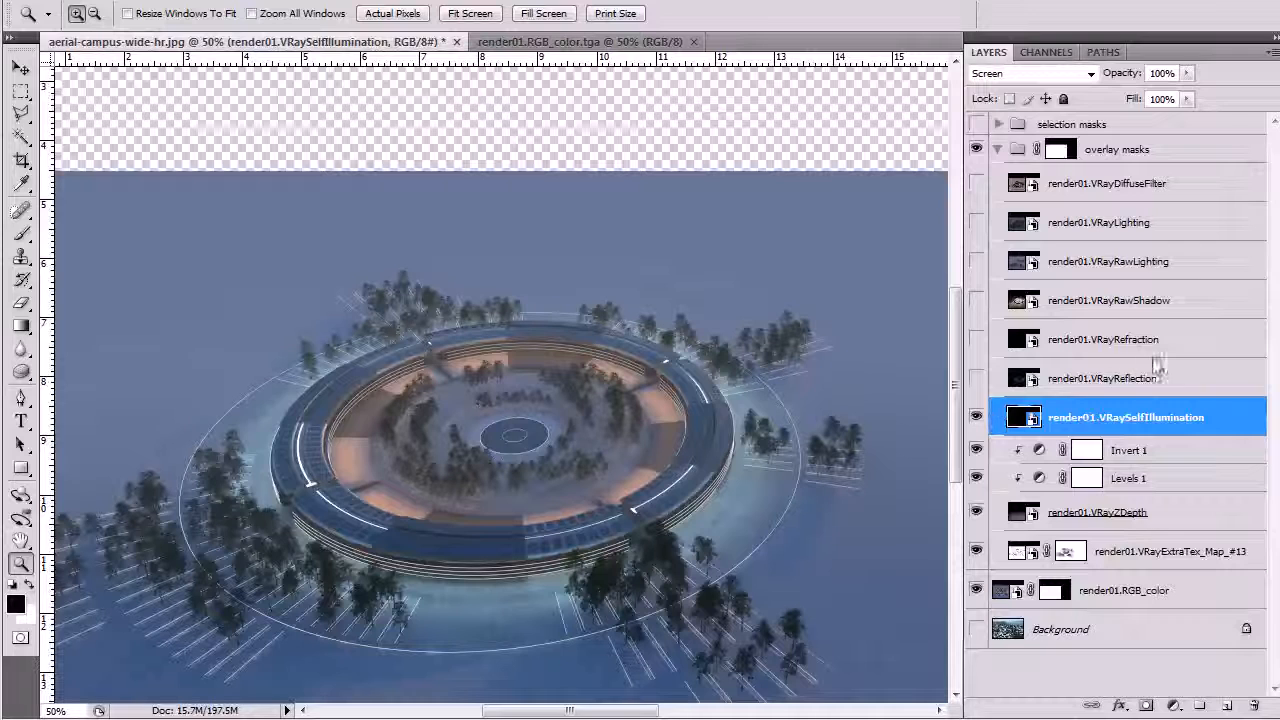
{"action": "left_click", "coordinate": [1186, 99]}
{"action": "left_click_drag", "start_coordinate": [1185, 122], "coordinate": [1165, 122]}
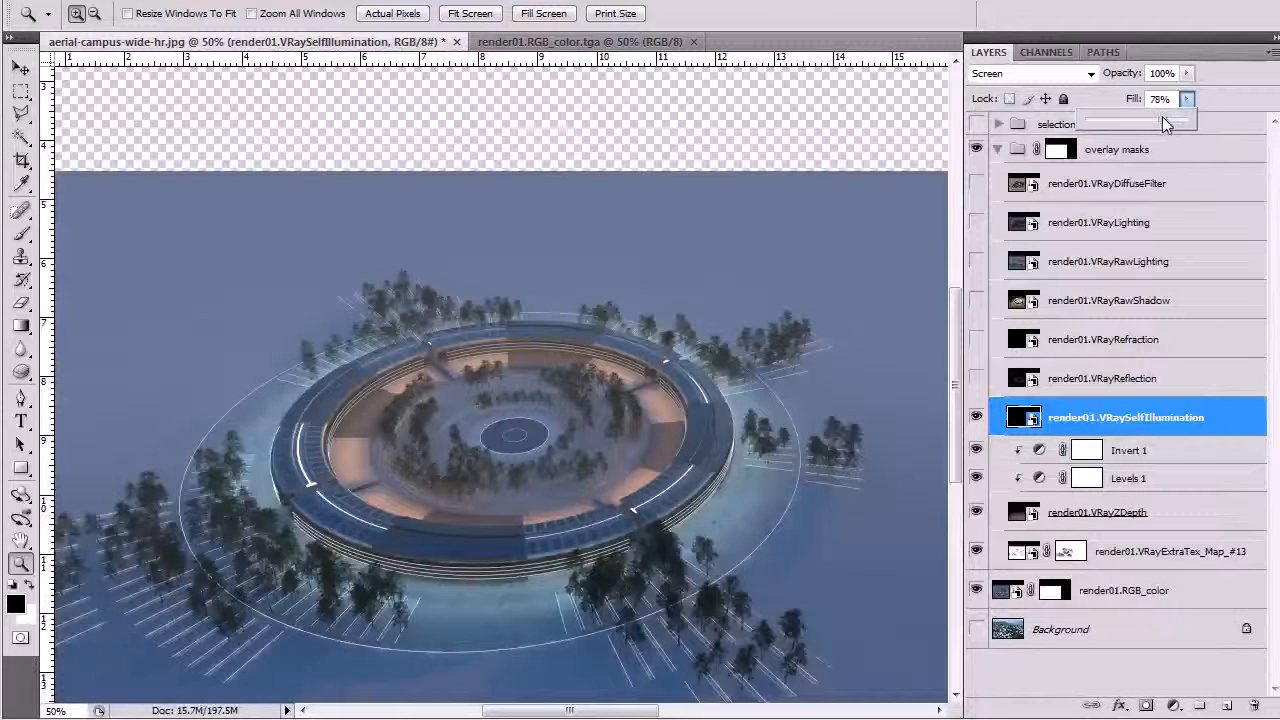
Set the fill of render01.VRaySelfIllumination to 75% and move the layer directly below render01.VRayZDepth.
{"action": "left_click_drag", "start_coordinate": [1132, 425], "coordinate": [1128, 528]}
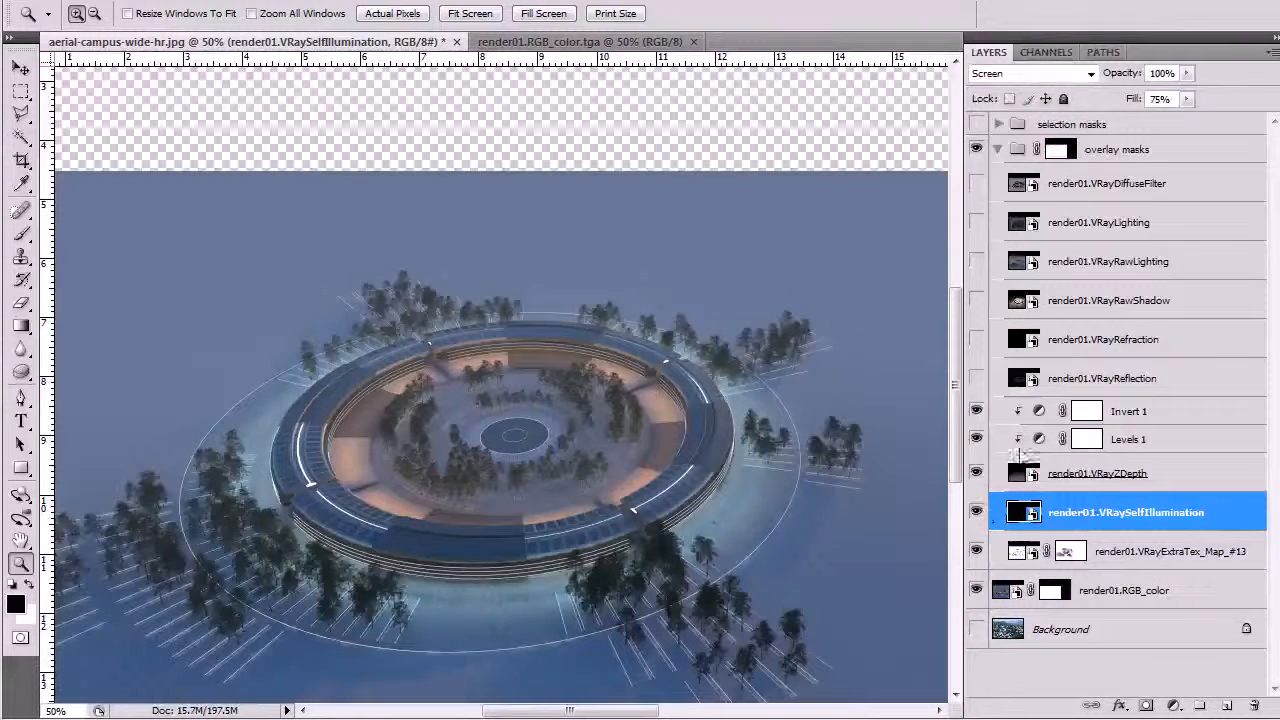
Show the render01.VRayReflection layer, blend it in Screen mode, and compare the image with it off and on.
{"action": "left_click", "coordinate": [976, 378]}
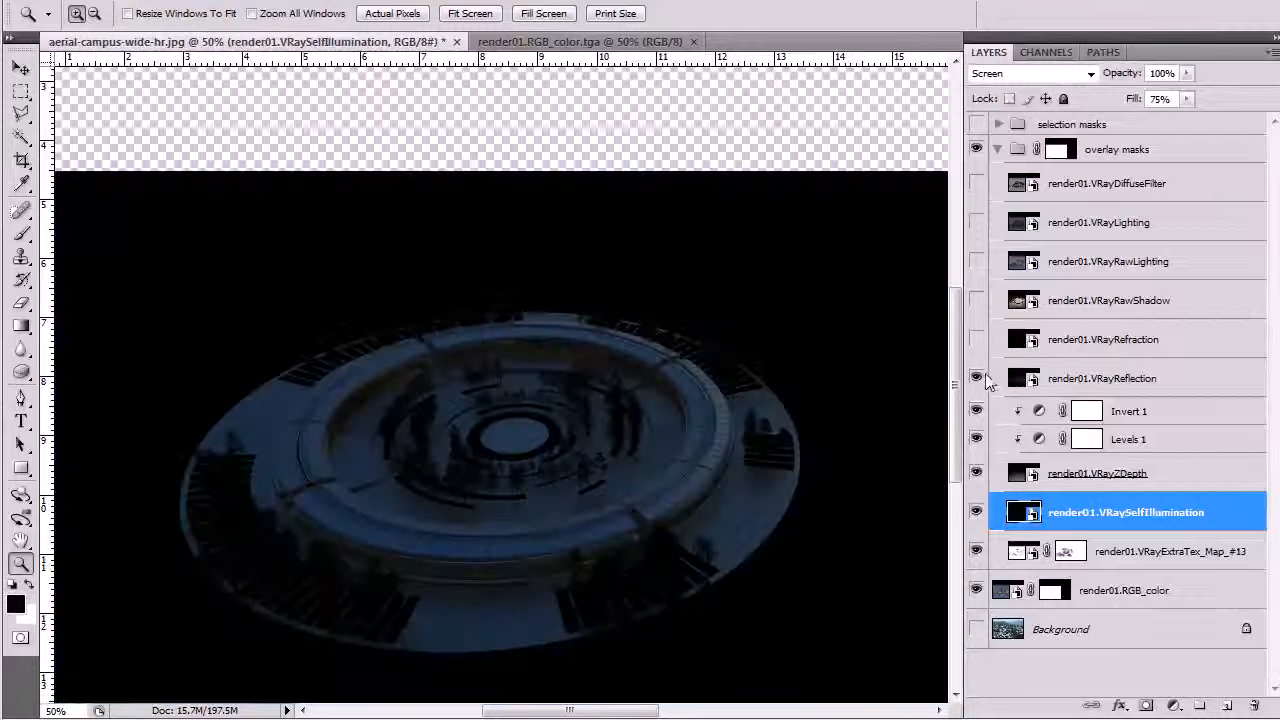
{"action": "left_click", "coordinate": [1143, 380]}
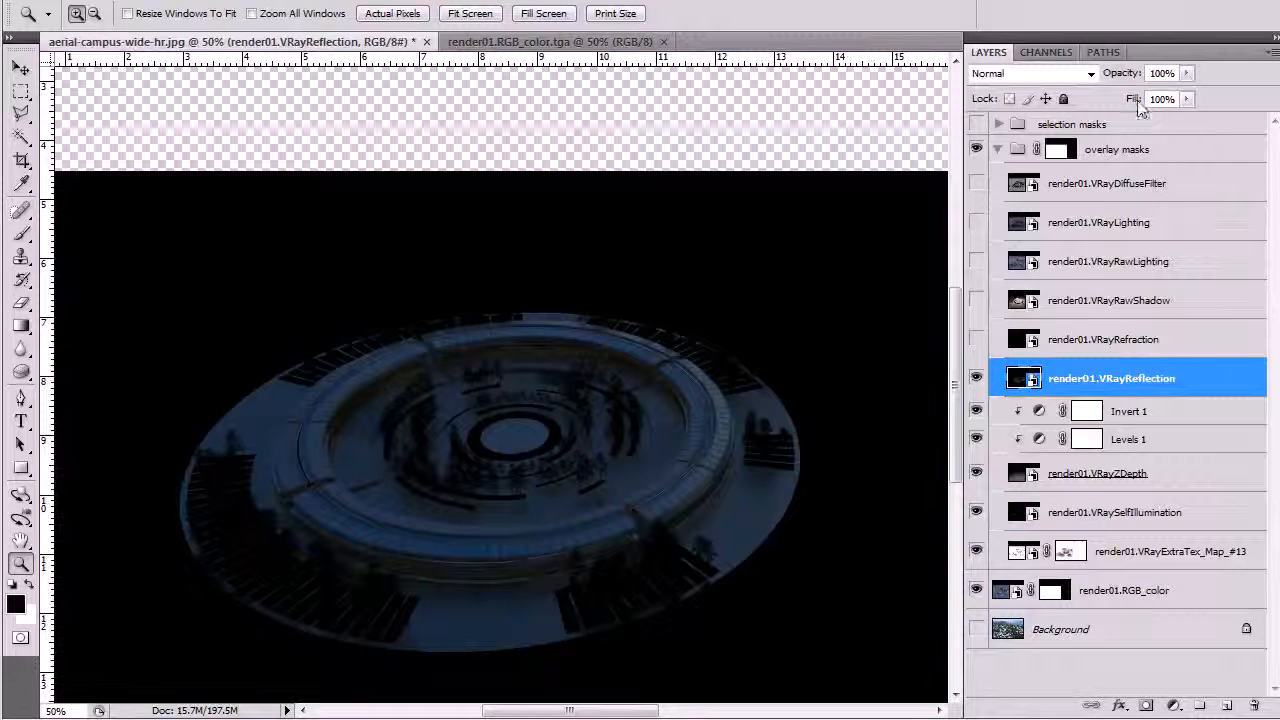
{"action": "left_click", "coordinate": [1080, 82]}
{"action": "left_click", "coordinate": [1055, 253]}
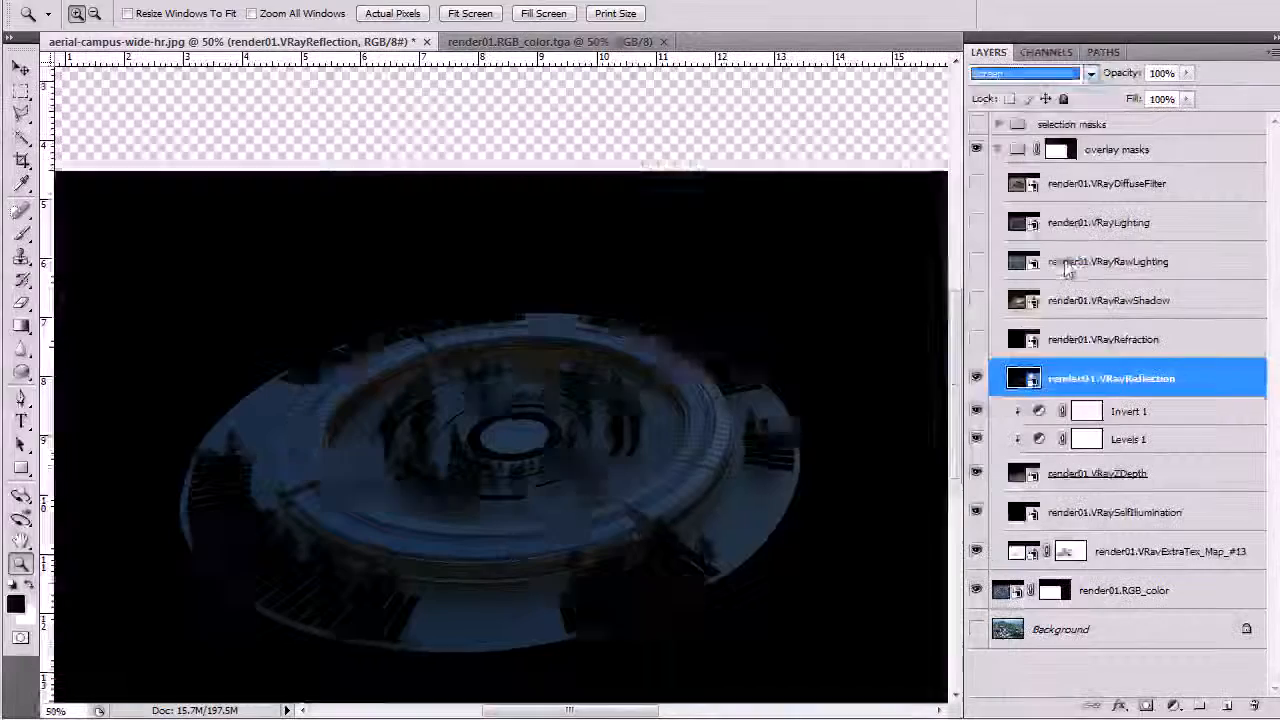
{"action": "left_click", "coordinate": [977, 379]}
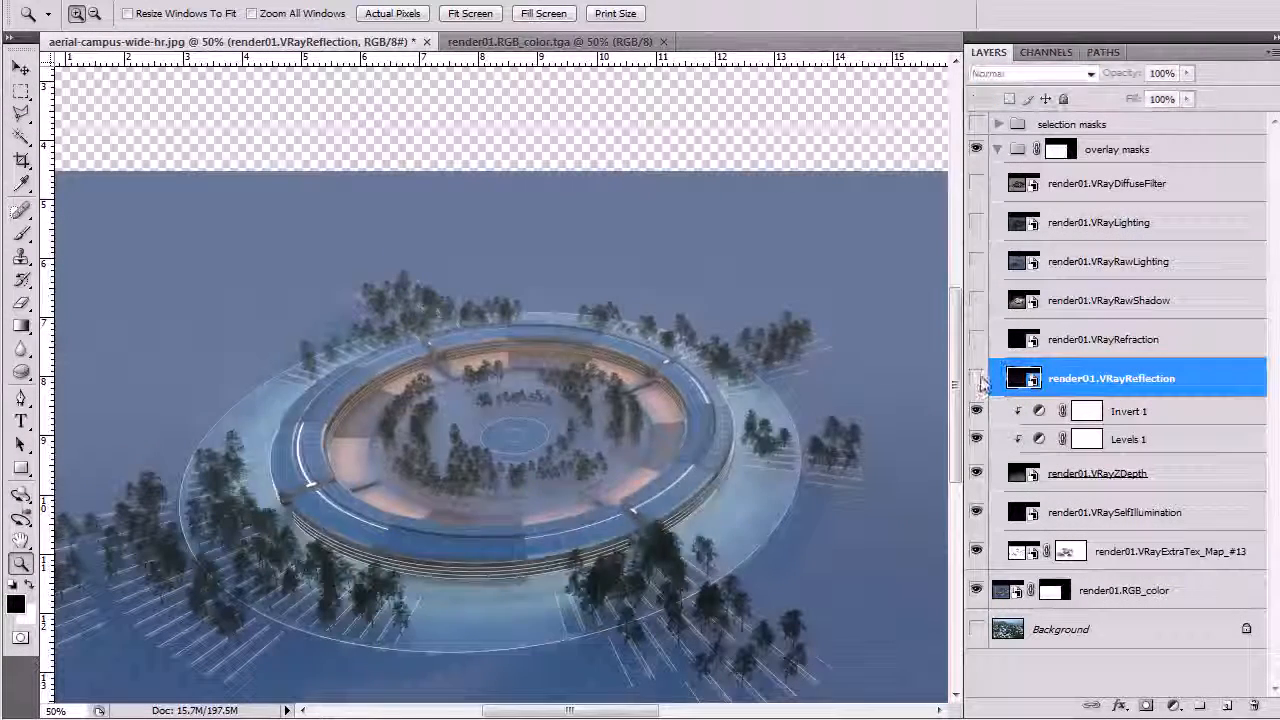
{"action": "left_click", "coordinate": [977, 379]}
Set the fill of render01.VRayReflection to 39% and compare the image with the layer off and on.
{"action": "left_click", "coordinate": [1186, 99]}
{"action": "left_click_drag", "start_coordinate": [1188, 121], "coordinate": [1122, 149]}
{"action": "left_click", "coordinate": [977, 379]}
{"action": "left_click", "coordinate": [977, 379]}
{"action": "left_click", "coordinate": [977, 379]}
{"action": "left_click", "coordinate": [977, 379]}
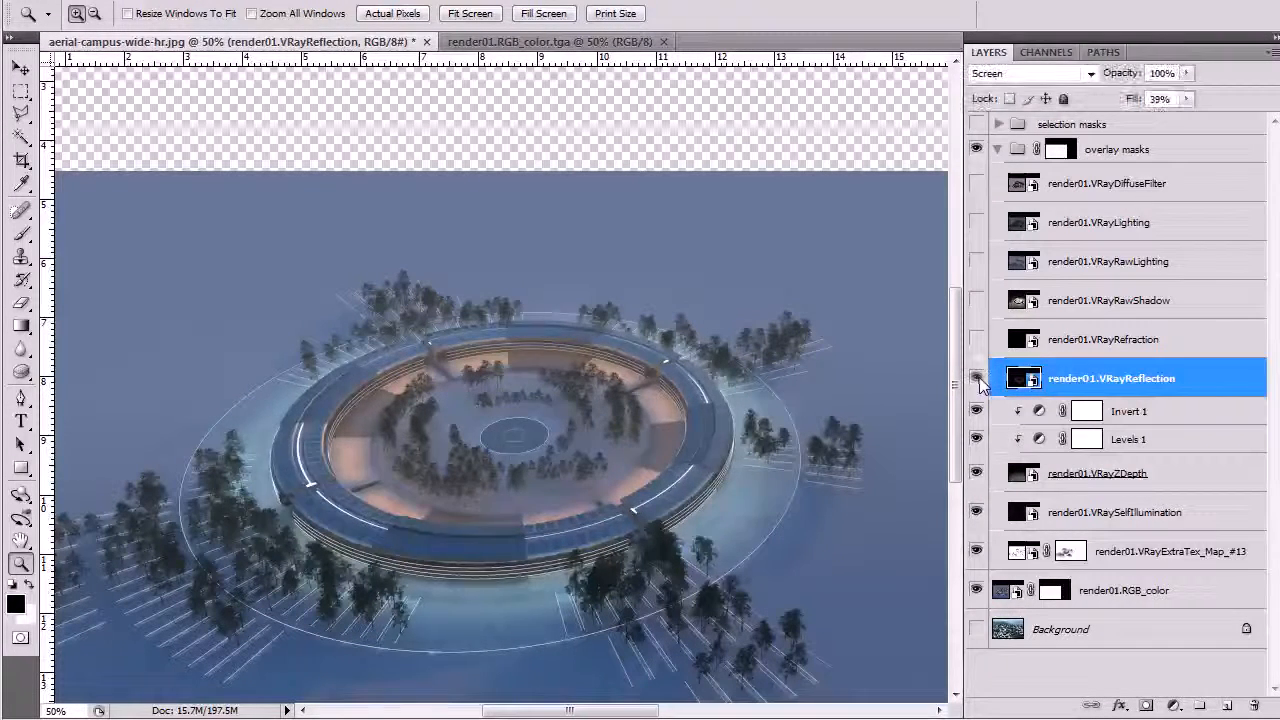
{"action": "left_click", "coordinate": [977, 379]}
{"action": "left_click", "coordinate": [977, 379]}
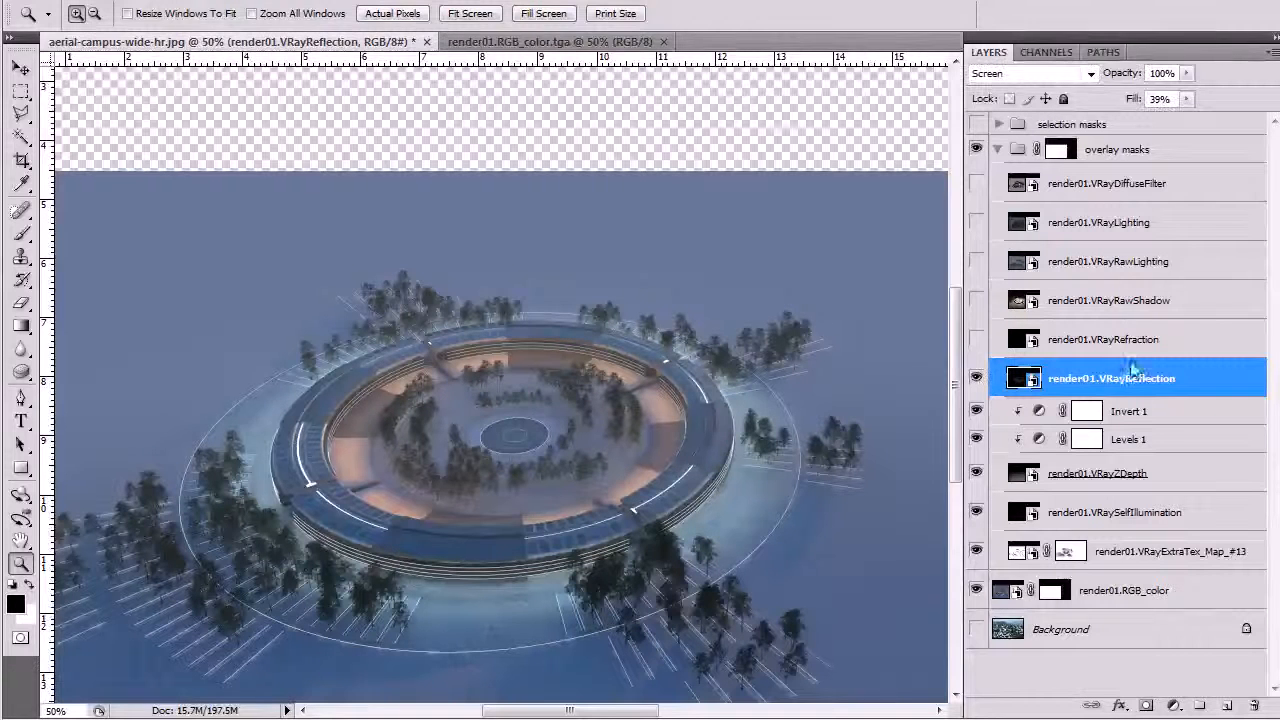
Add a layer mask to render01.VRayReflection and brush black over the ring building and trees at 50%, then 10% brush opacity.
{"action": "left_click", "coordinate": [1147, 706]}
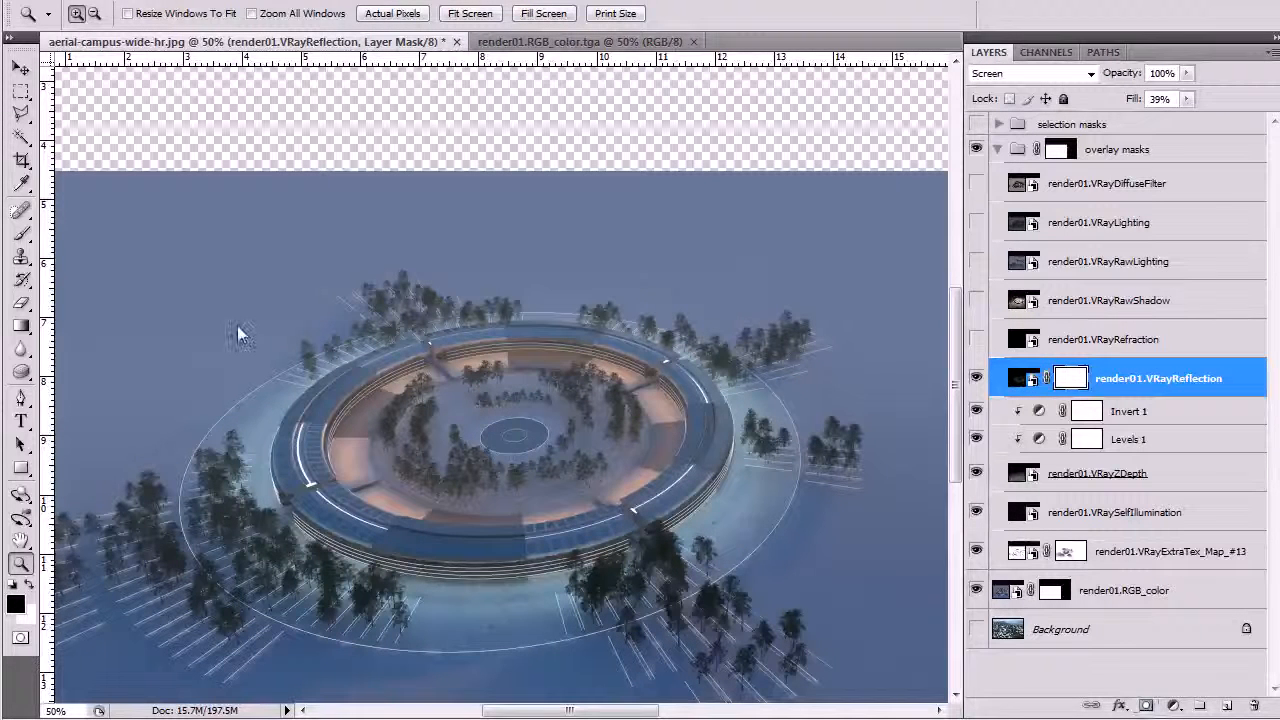
{"action": "key", "text": "b"}
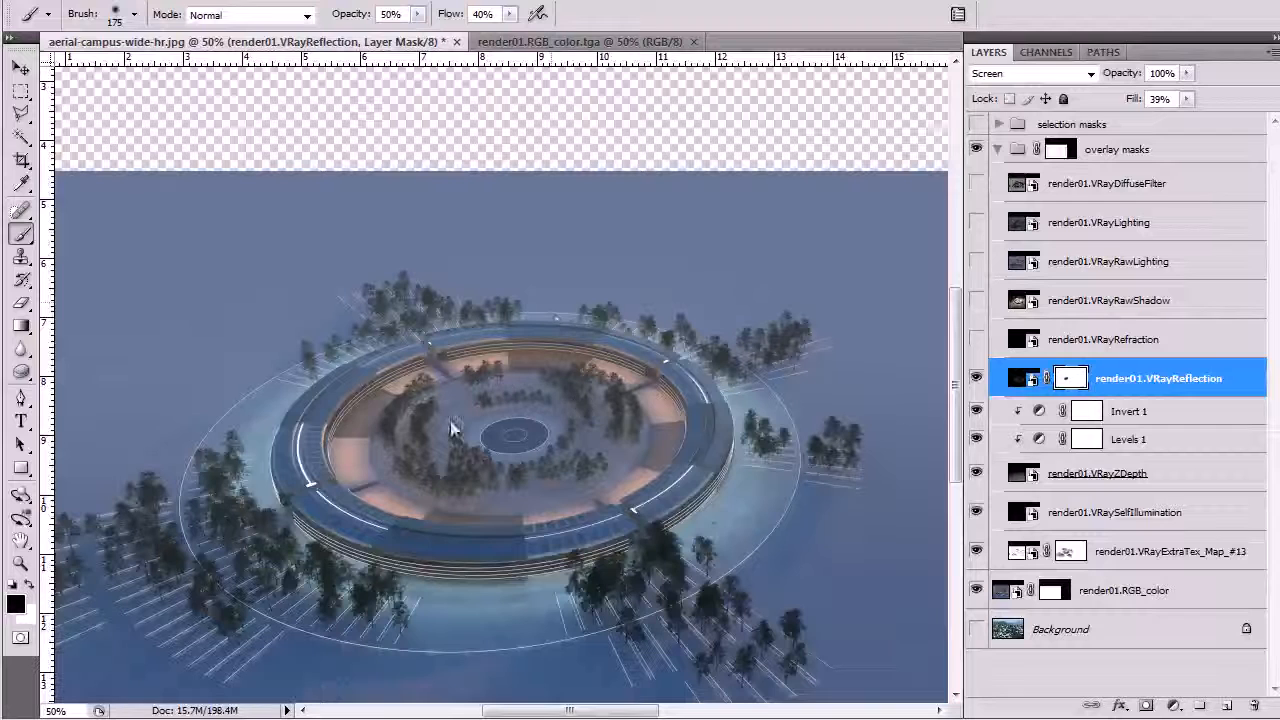
{"action": "left_click", "coordinate": [977, 379]}
{"action": "left_click", "coordinate": [977, 379]}
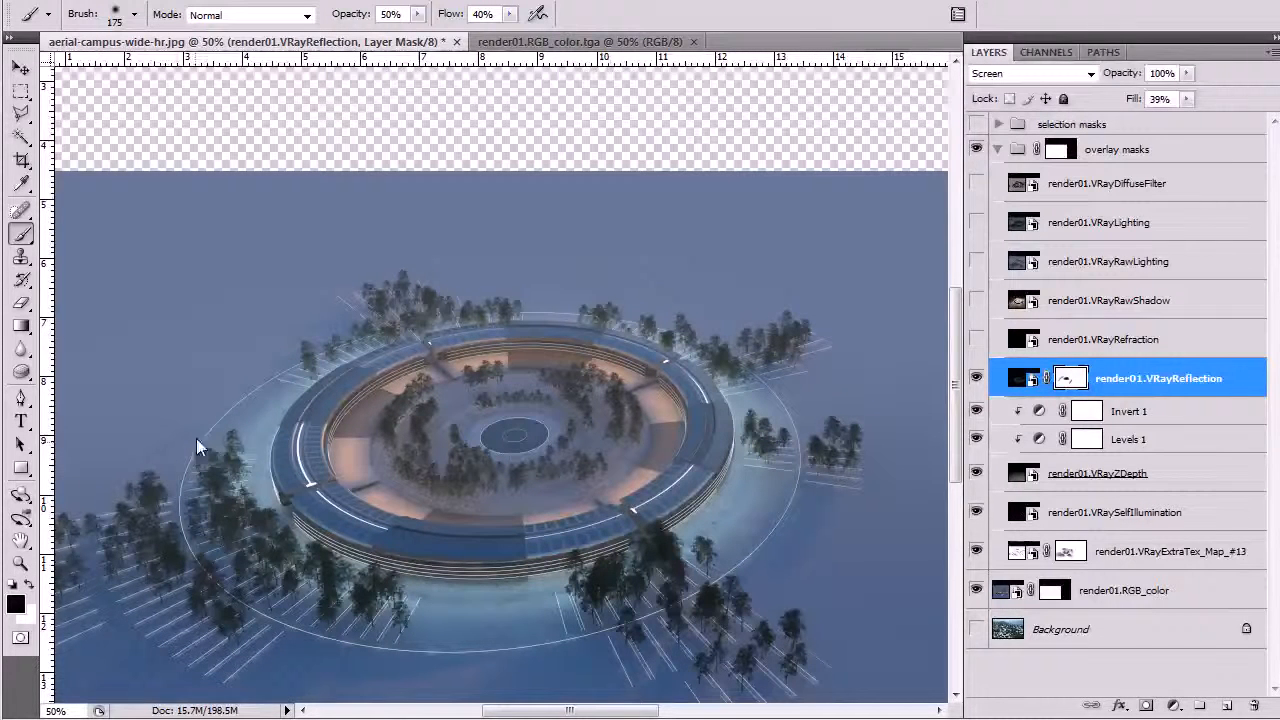
{"action": "left_click_drag", "start_coordinate": [712, 347], "coordinate": [733, 360]}
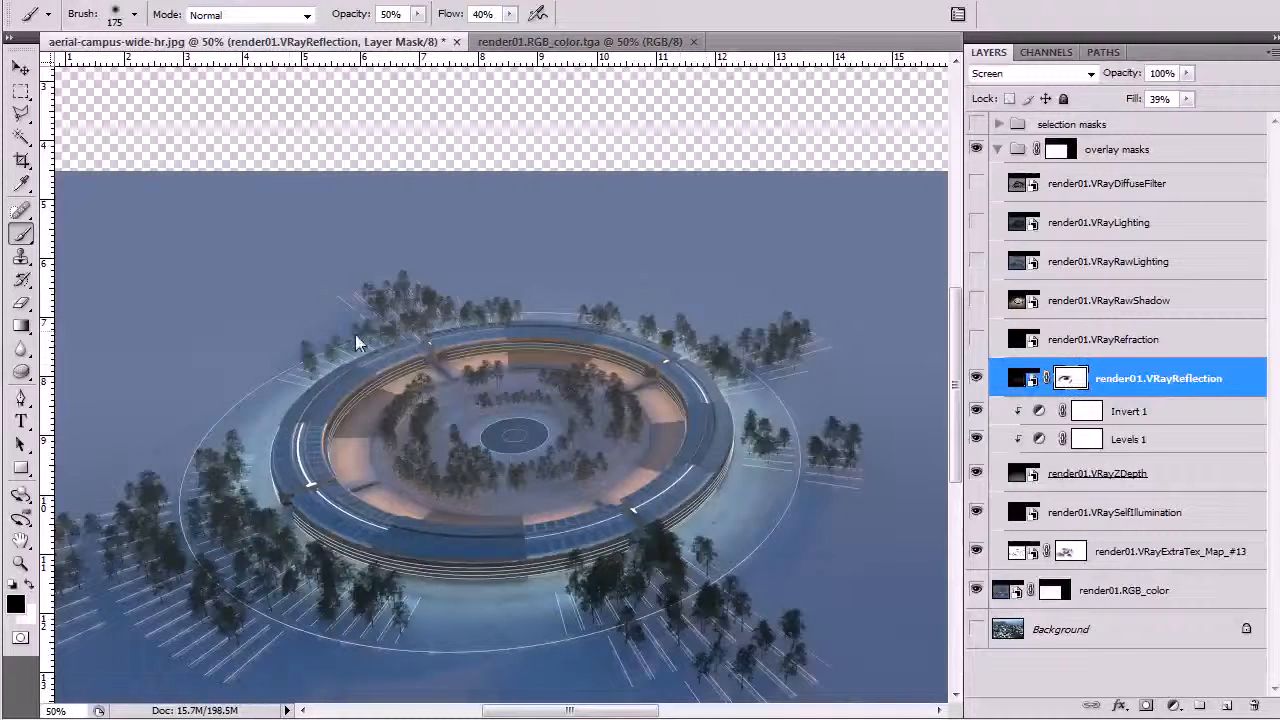
{"action": "left_click", "coordinate": [977, 379]}
{"action": "left_click", "coordinate": [977, 379]}
{"action": "left_click", "coordinate": [977, 379]}
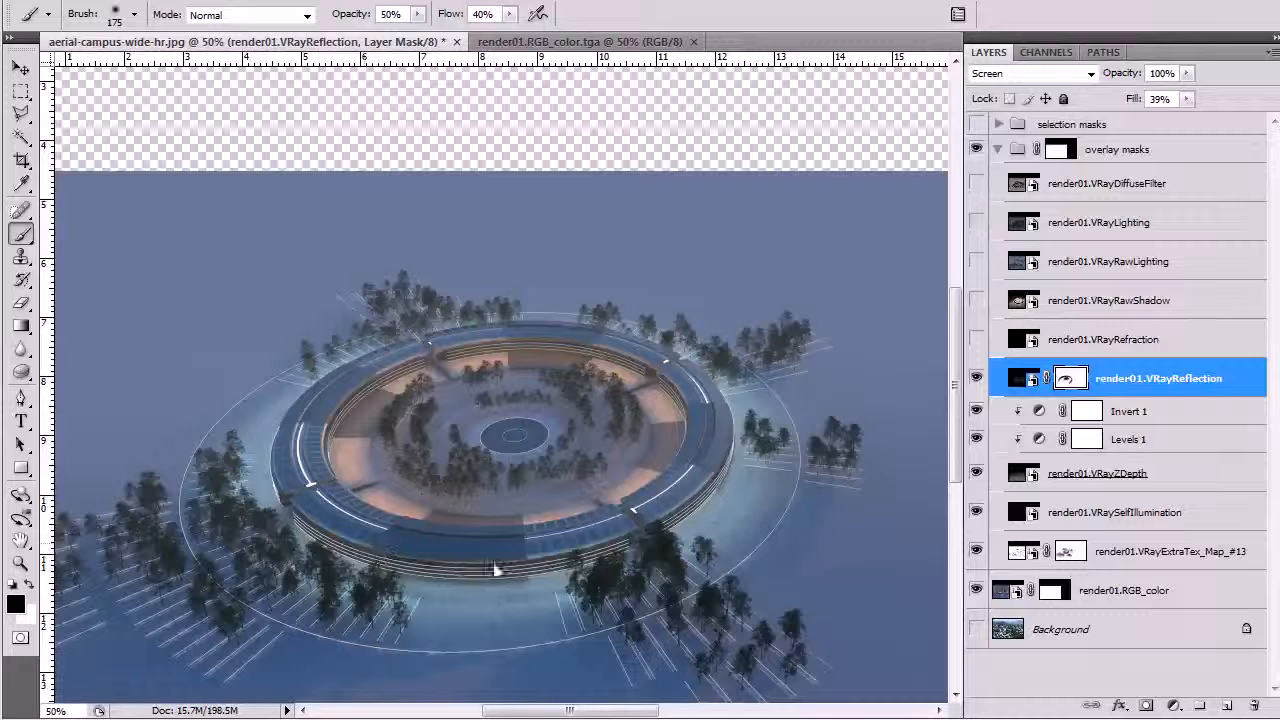
{"action": "key", "text": "1"}
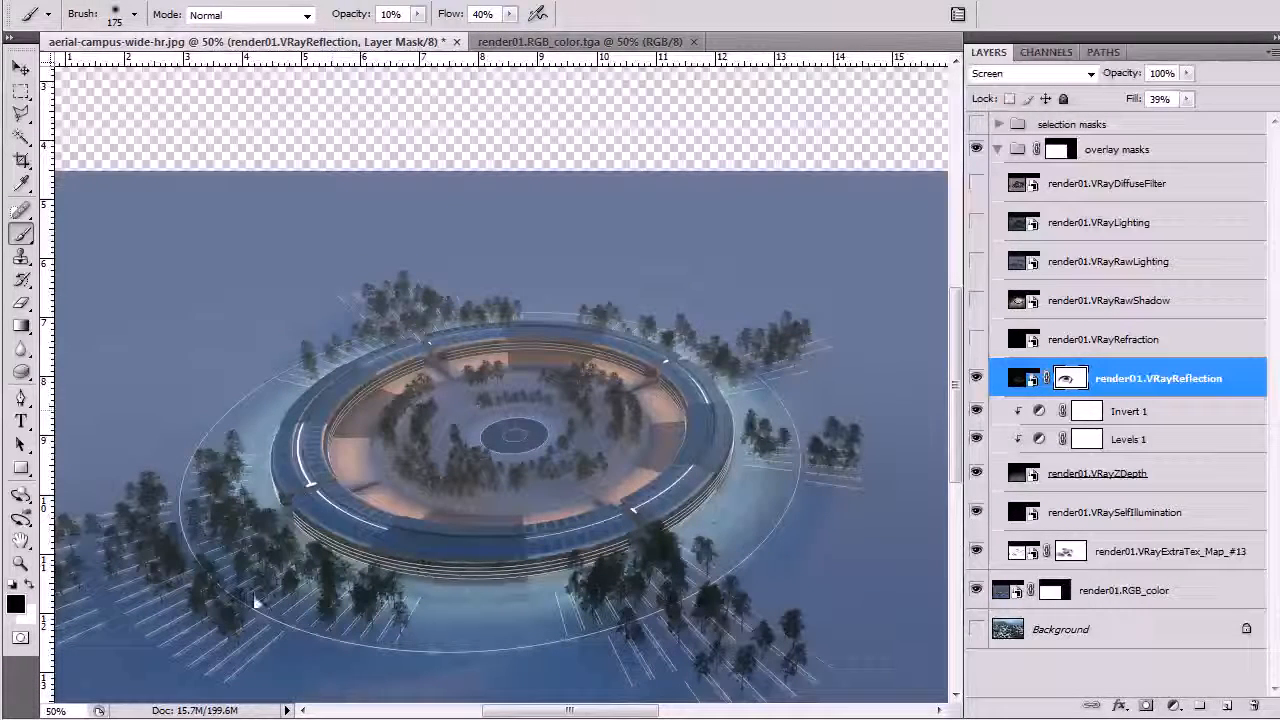
{"action": "left_click_drag", "start_coordinate": [277, 532], "coordinate": [229, 622]}
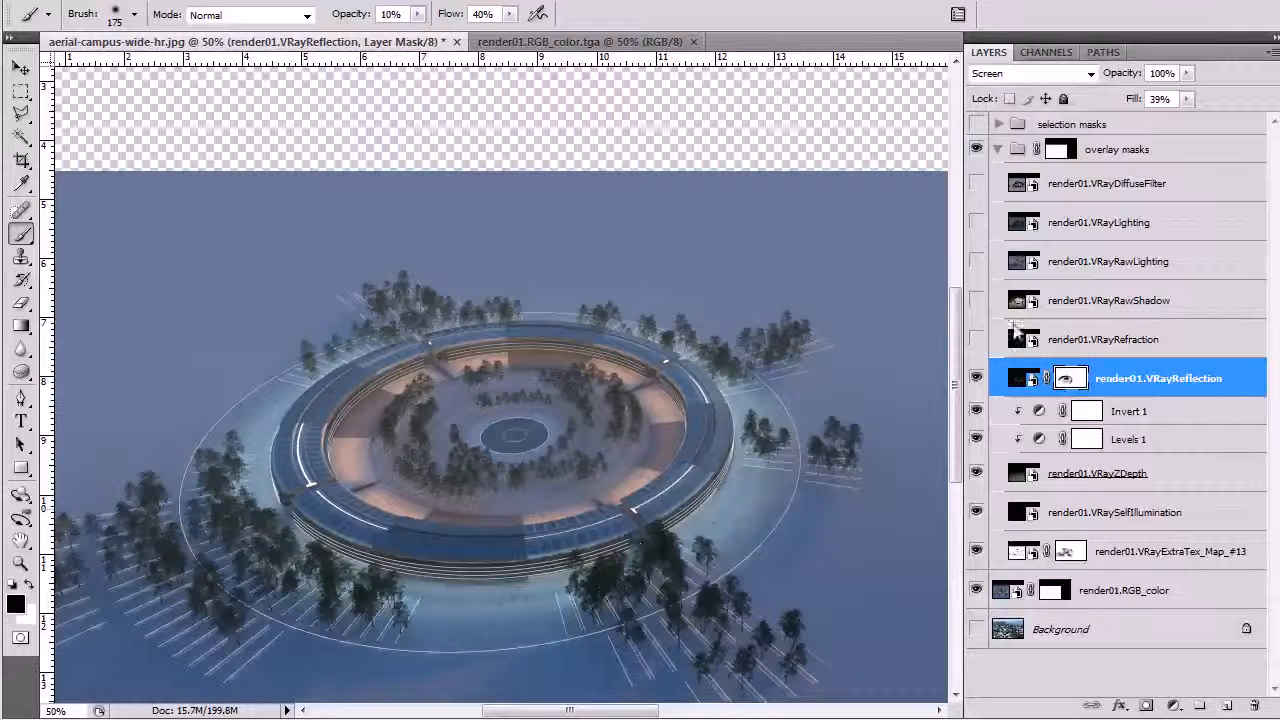
Show the render01.VRayRefraction layer and blend it in Screen mode.
{"action": "left_click", "coordinate": [977, 341]}
{"action": "left_click", "coordinate": [1060, 341]}
{"action": "left_click", "coordinate": [1063, 76]}
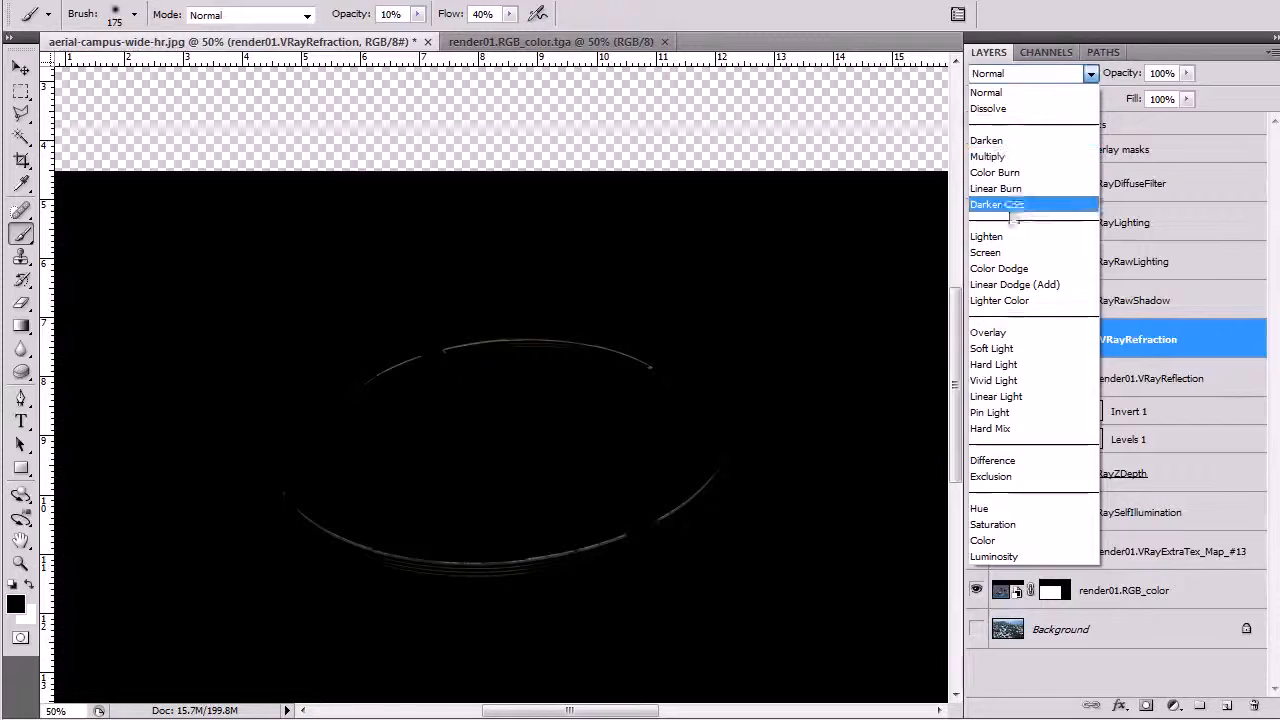
{"action": "left_click", "coordinate": [1000, 253]}
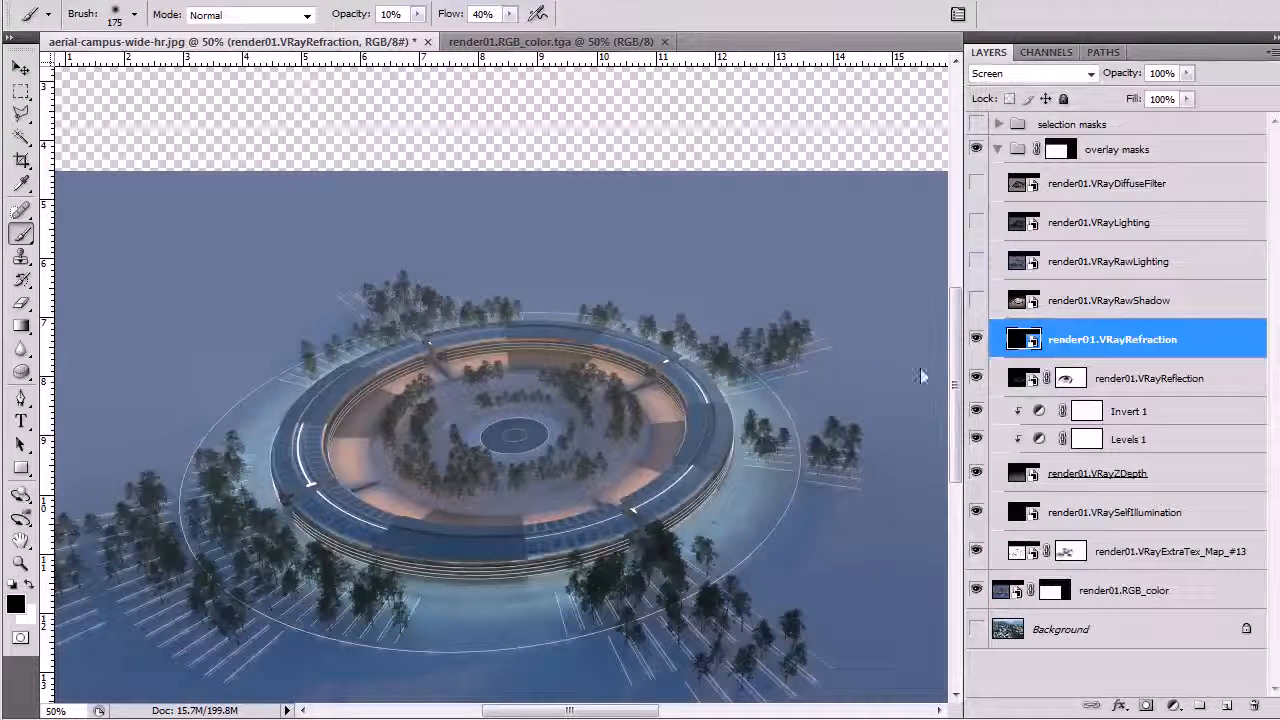
Examine the refraction effect on the ring building's outer glazing up close and across the whole building.
{"action": "key", "text": "z"}
{"action": "left_click", "coordinate": [585, 567]}
{"action": "left_click", "coordinate": [600, 590]}
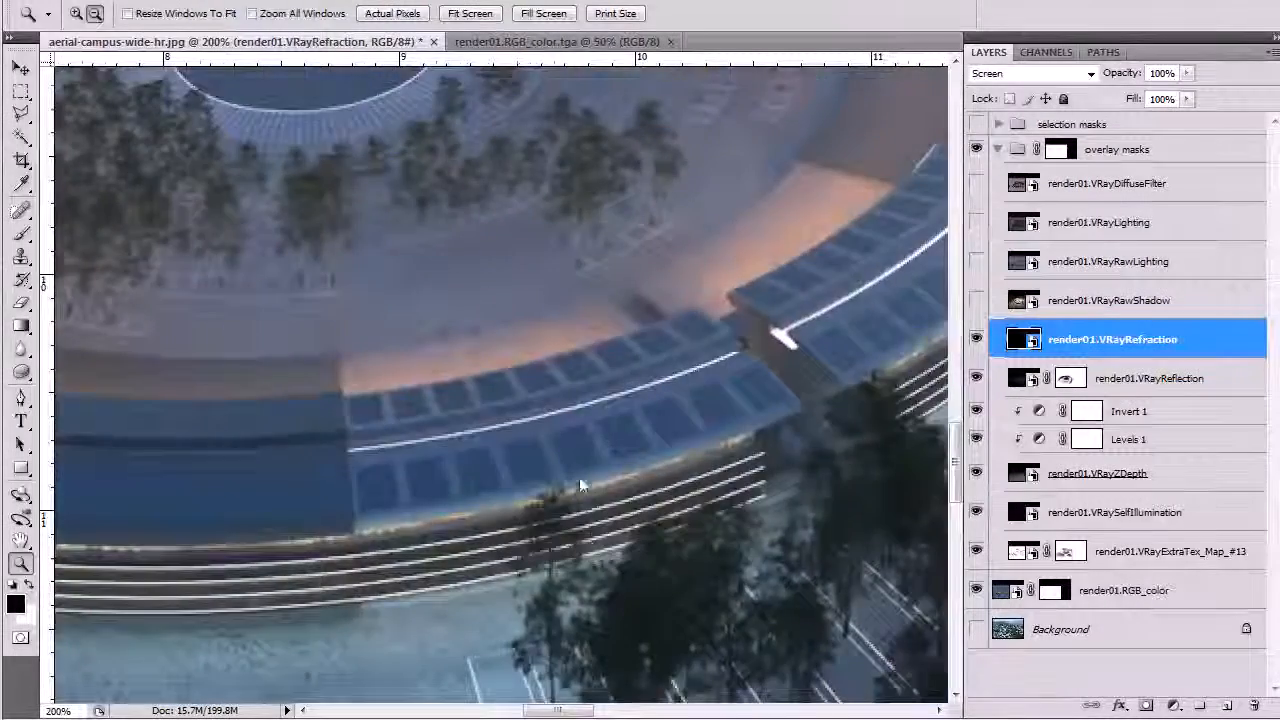
{"action": "left_click", "coordinate": [588, 487], "text": "alt"}
{"action": "left_click", "coordinate": [590, 487], "text": "alt"}
{"action": "left_click", "coordinate": [812, 390]}
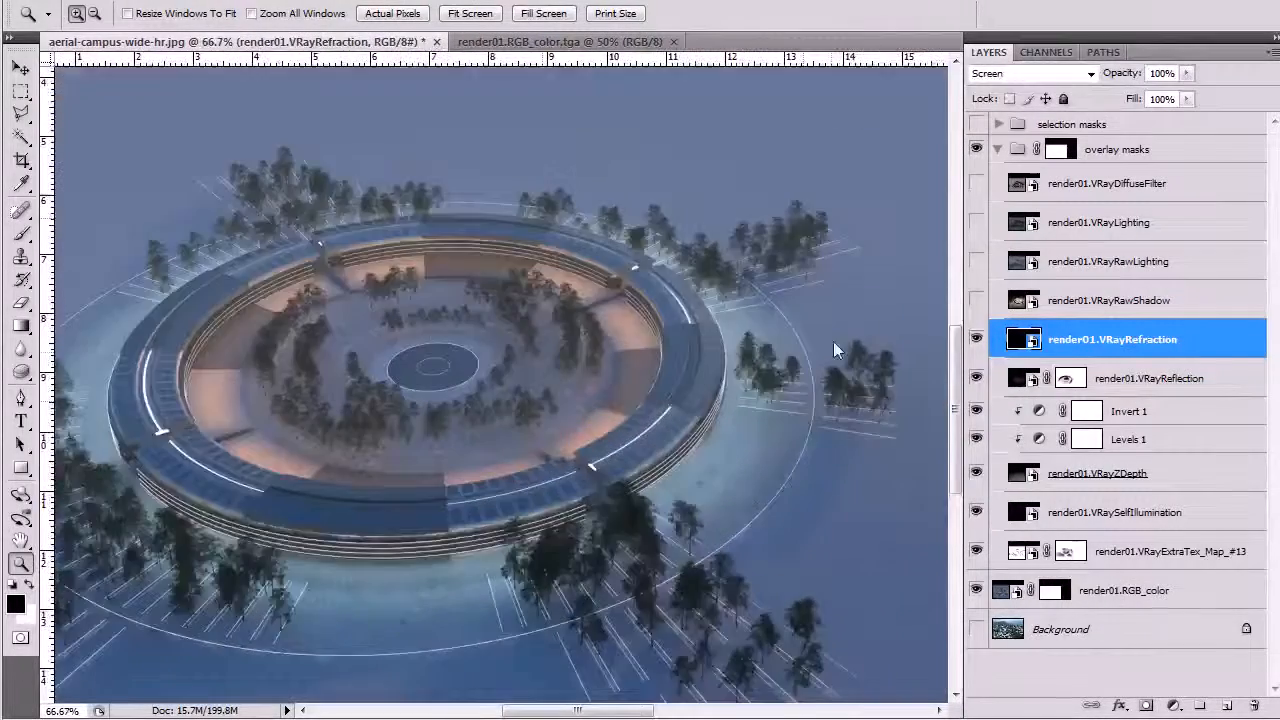
{"action": "key", "text": "h"}
{"action": "left_click_drag", "start_coordinate": [771, 285], "coordinate": [731, 377]}
{"action": "key", "text": "b"}
{"action": "mouse_move", "coordinate": [242, 451]}
{"action": "left_mouse_down"}
{"action": "mouse_move", "coordinate": [546, 372]}
{"action": "mouse_move", "coordinate": [677, 373]}
{"action": "mouse_move", "coordinate": [716, 404]}
{"action": "left_mouse_up"}
{"action": "key", "text": "z"}
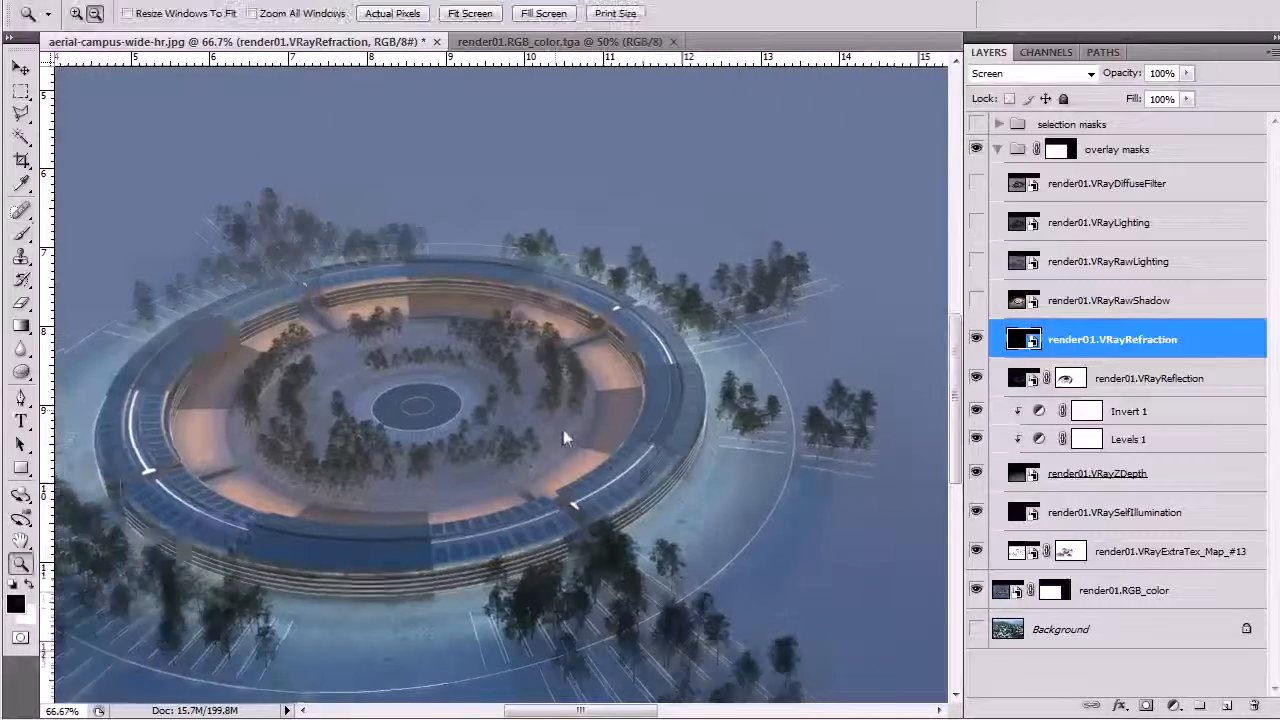
{"action": "left_click", "coordinate": [567, 431], "text": "alt"}
{"action": "left_click_drag", "start_coordinate": [613, 472], "coordinate": [583, 412]}
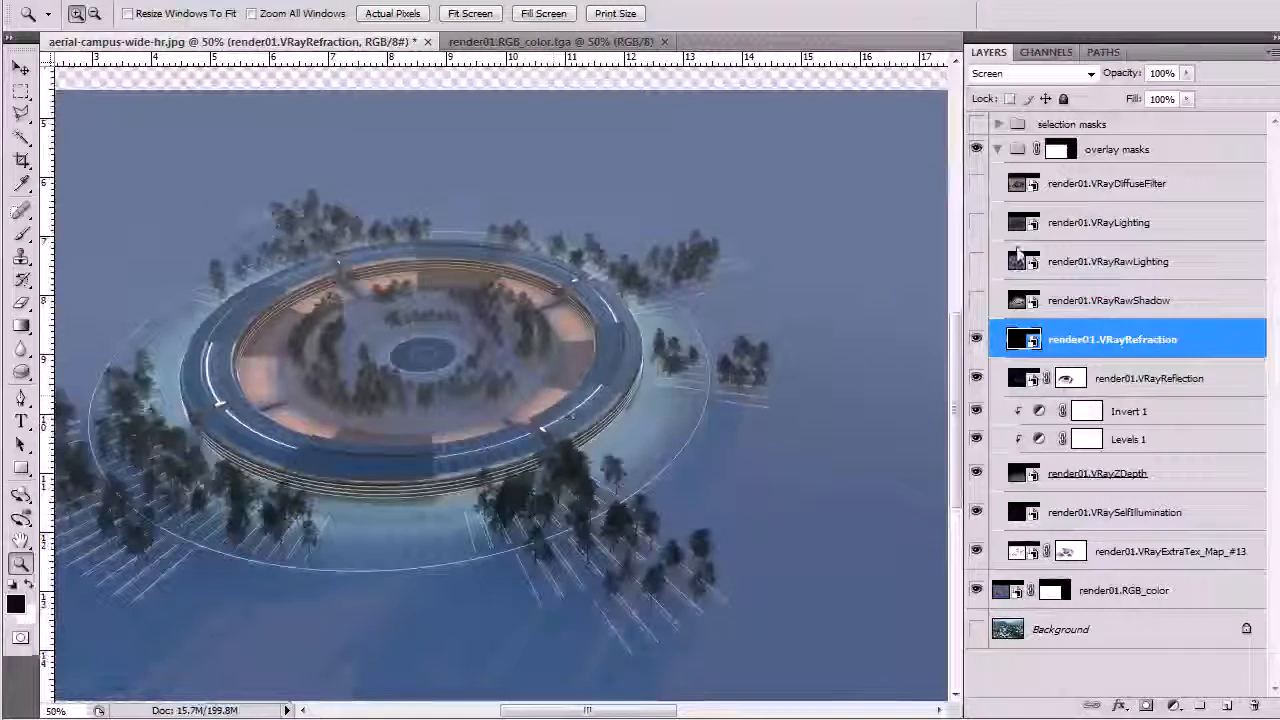
Show the render01.VRayRawShadow layer, blend it in Screen mode, and compare the image with it off and on.
{"action": "left_click", "coordinate": [976, 300]}
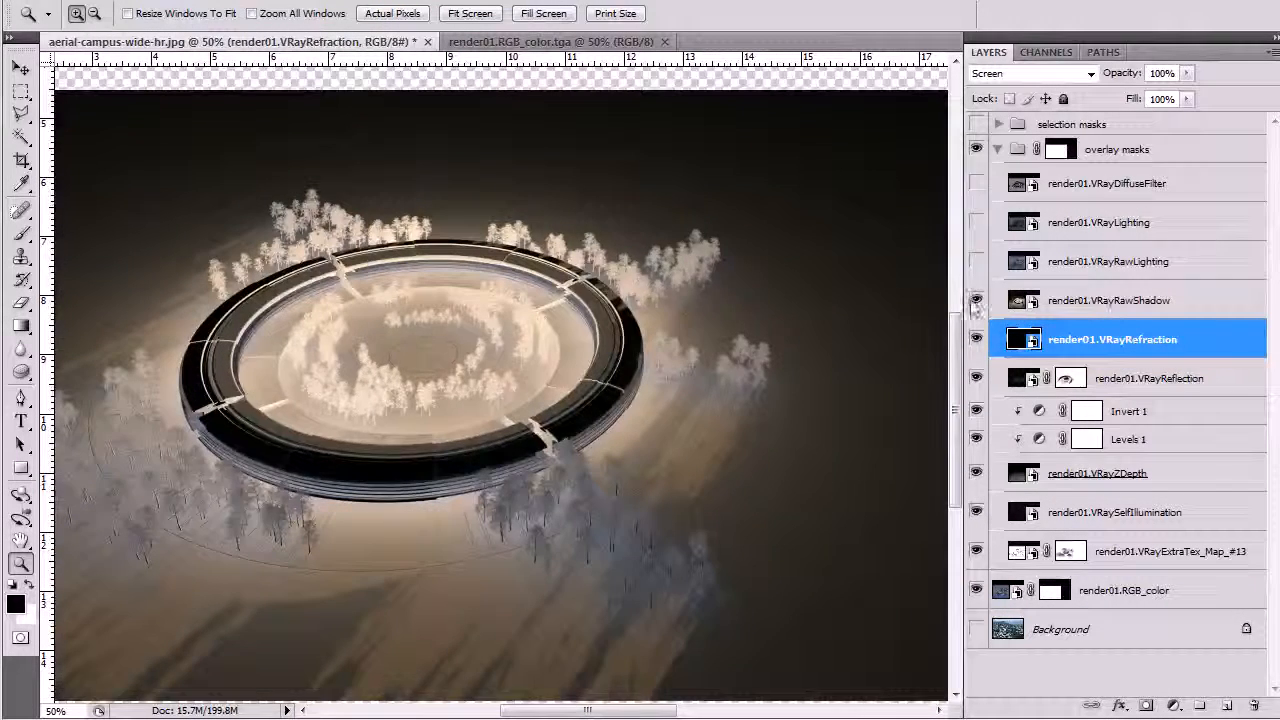
{"action": "left_click", "coordinate": [978, 301]}
{"action": "left_click", "coordinate": [978, 298]}
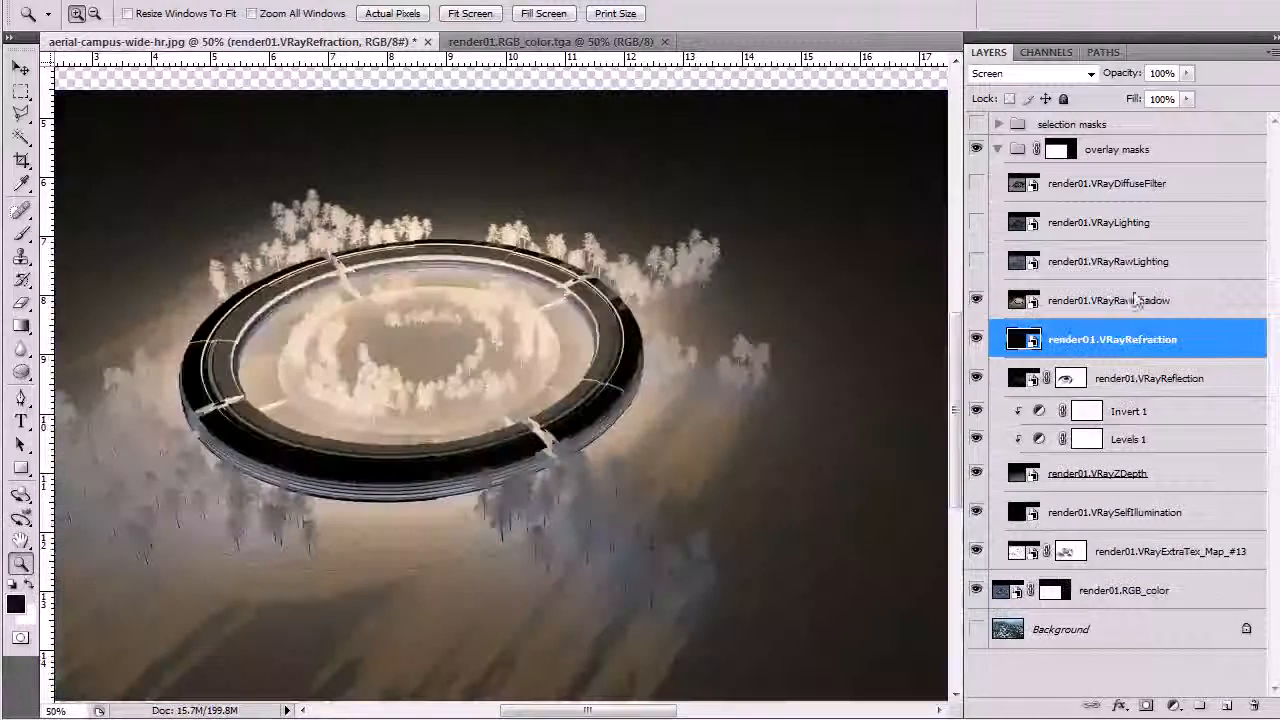
{"action": "left_click", "coordinate": [1132, 300]}
{"action": "left_click", "coordinate": [1052, 74]}
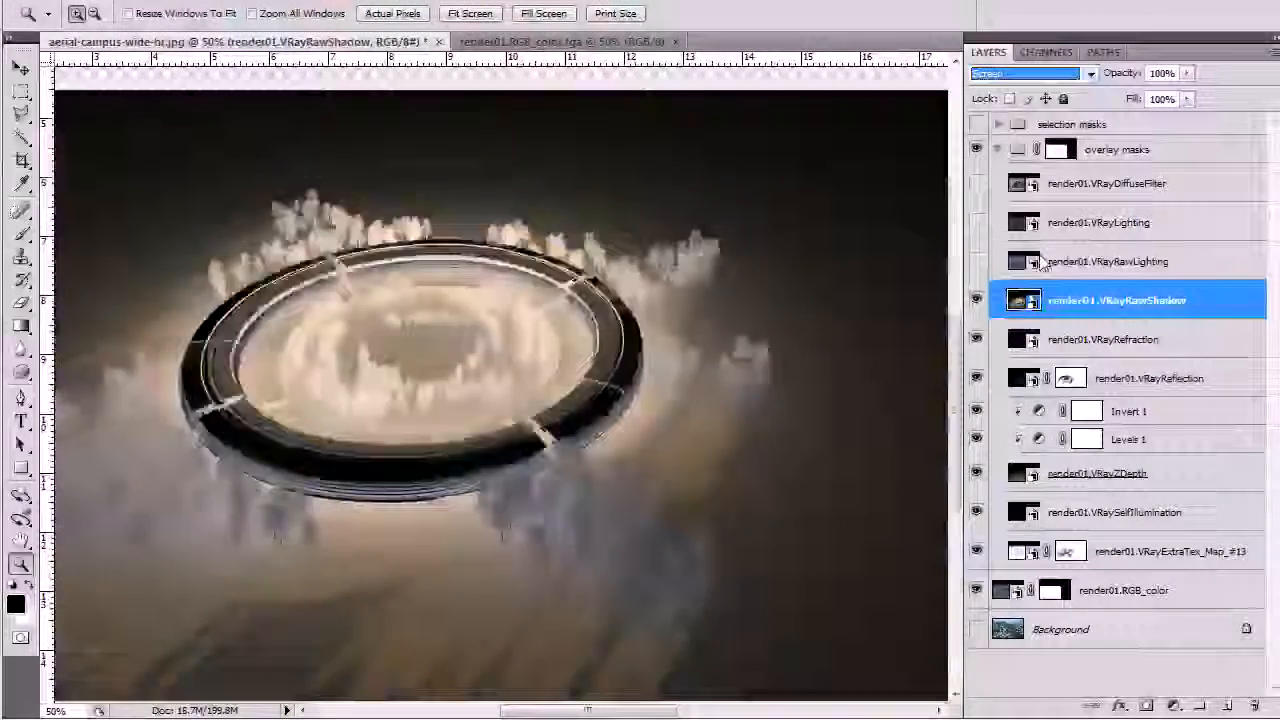
{"action": "left_click", "coordinate": [1028, 252]}
{"action": "left_click", "coordinate": [977, 301]}
{"action": "left_click", "coordinate": [977, 301]}
{"action": "left_click", "coordinate": [977, 301]}
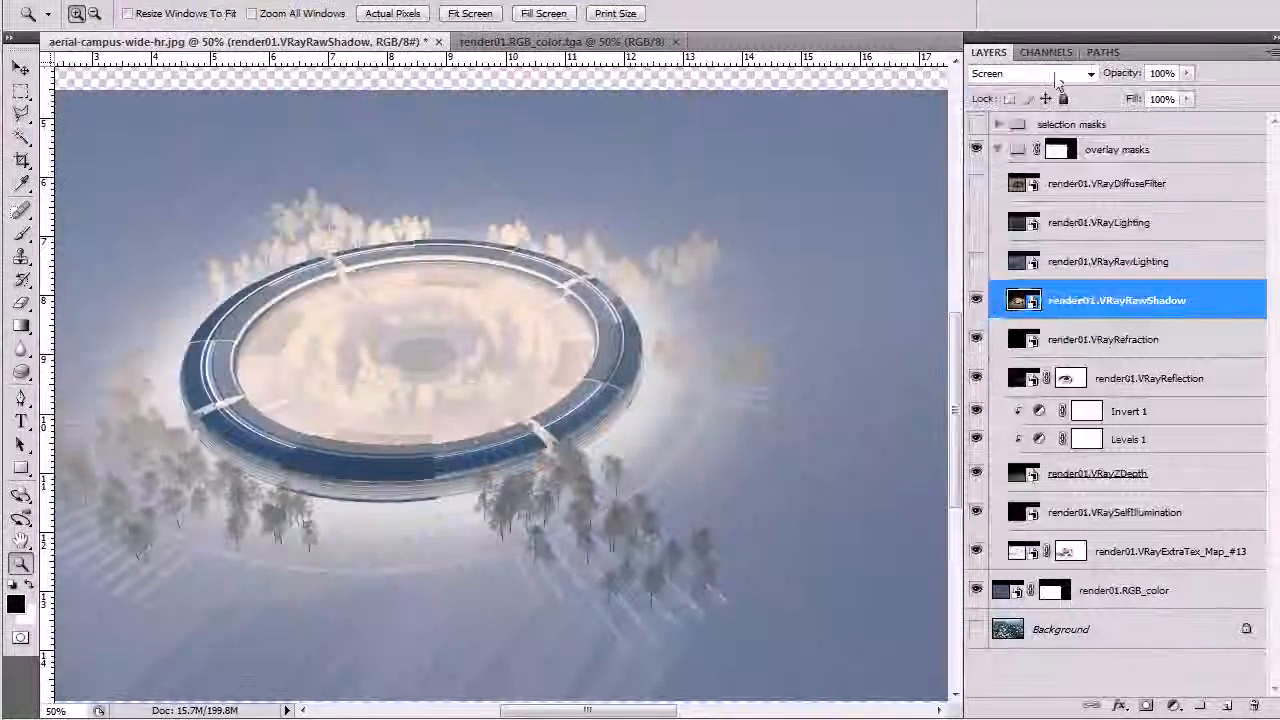
Try the blend modes from Darken through Saturation on the render01.VRayRawShadow layer.
{"action": "left_click", "coordinate": [1052, 74]}
{"action": "left_click", "coordinate": [1022, 146]}
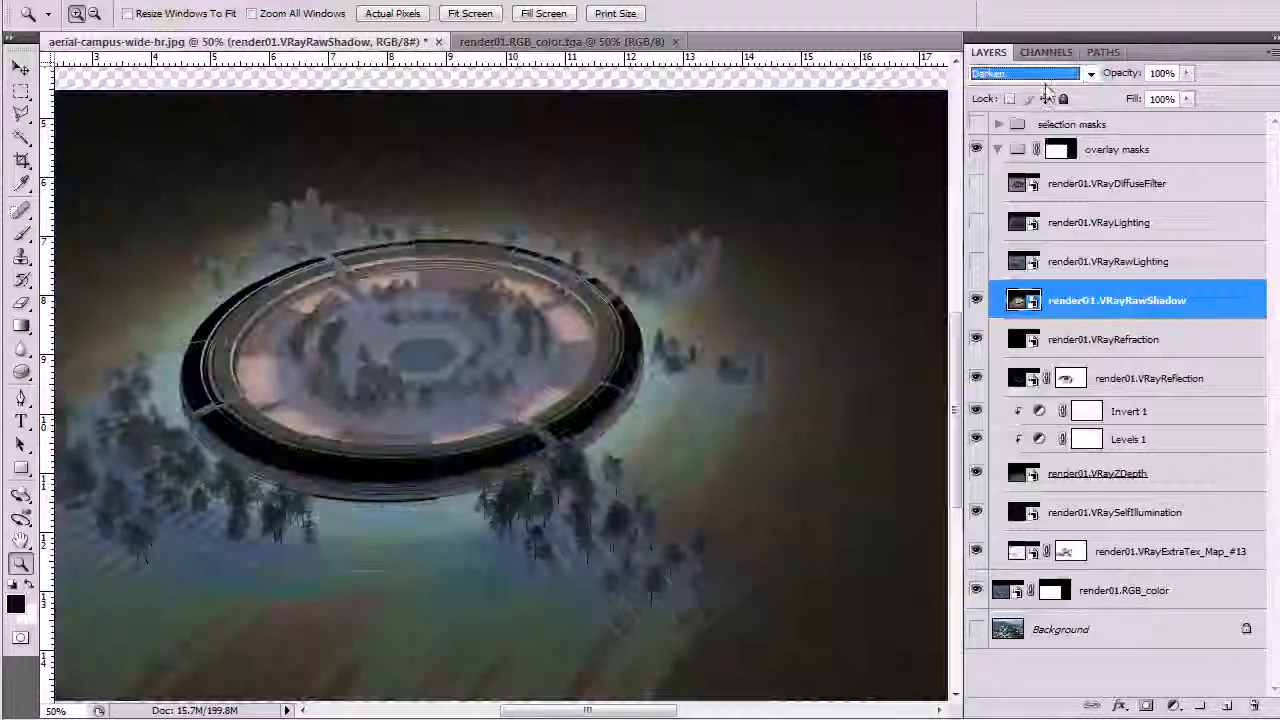
{"action": "key", "text": "Down"}
{"action": "key", "text": "Down"}
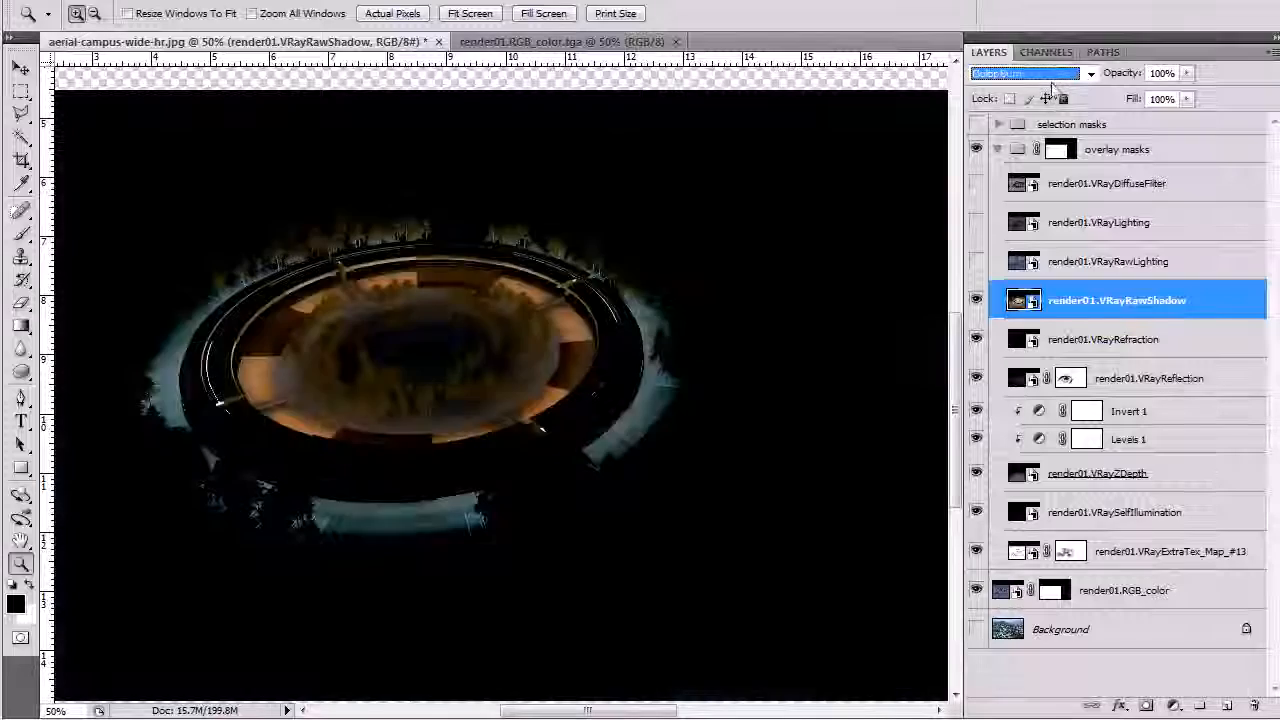
{"action": "key", "text": "Down"}
{"action": "key", "text": "Down"}
{"action": "key", "text": "Down"}
{"action": "key", "text": "Down"}
{"action": "key", "text": "Down"}
{"action": "key", "text": "Down"}
{"action": "key", "text": "Down"}
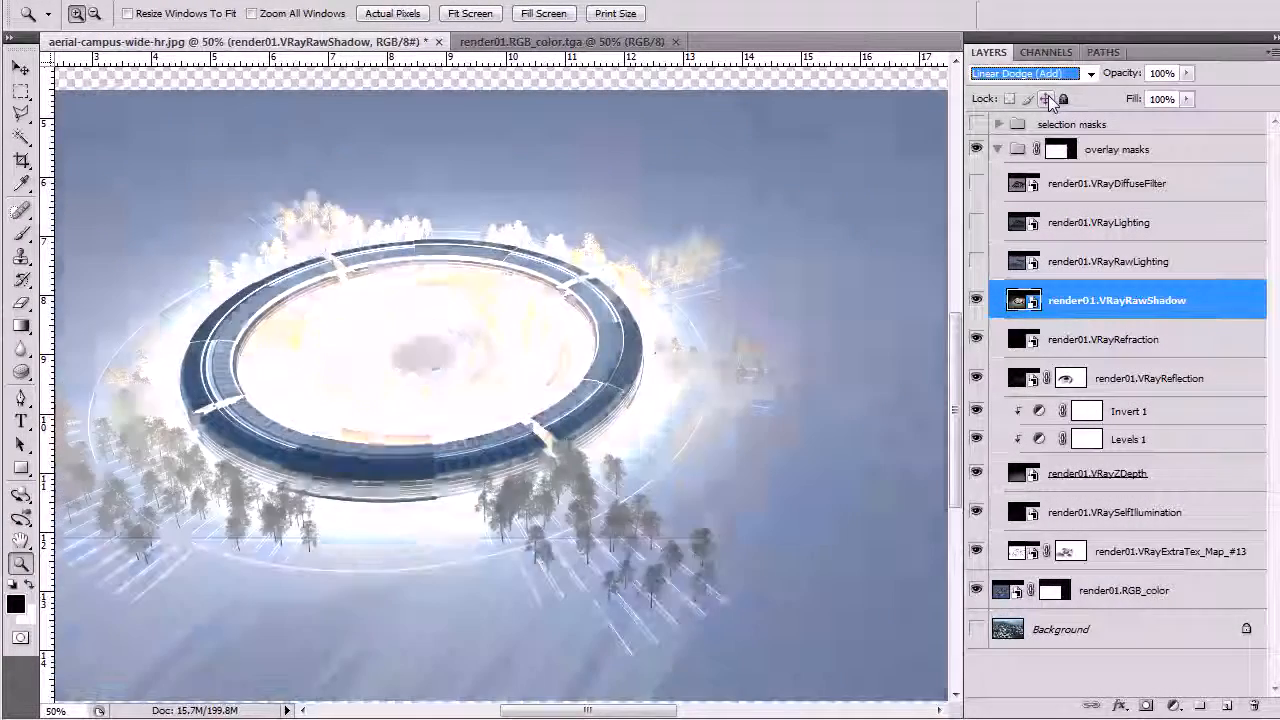
{"action": "key", "text": "Down"}
{"action": "key", "text": "Down"}
{"action": "key", "text": "Down"}
{"action": "key", "text": "Down"}
{"action": "key", "text": "Down"}
{"action": "key", "text": "Down"}
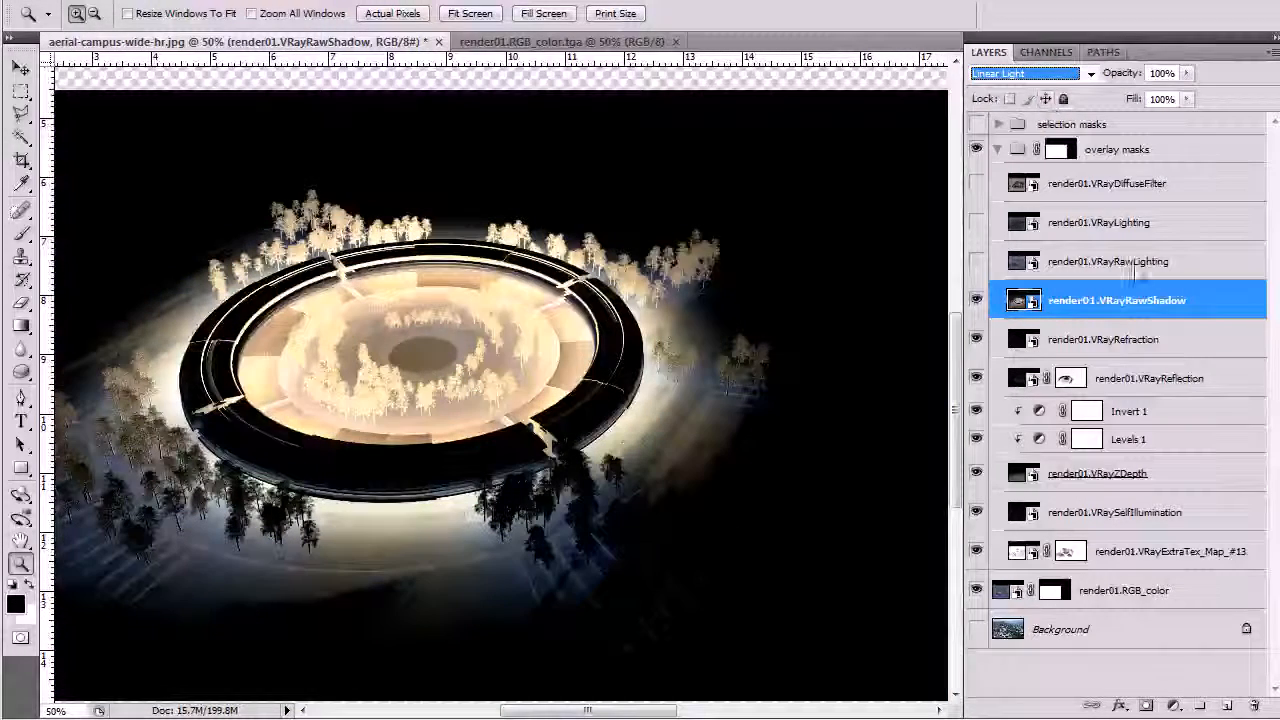
{"action": "key", "text": "Down"}
{"action": "key", "text": "Down"}
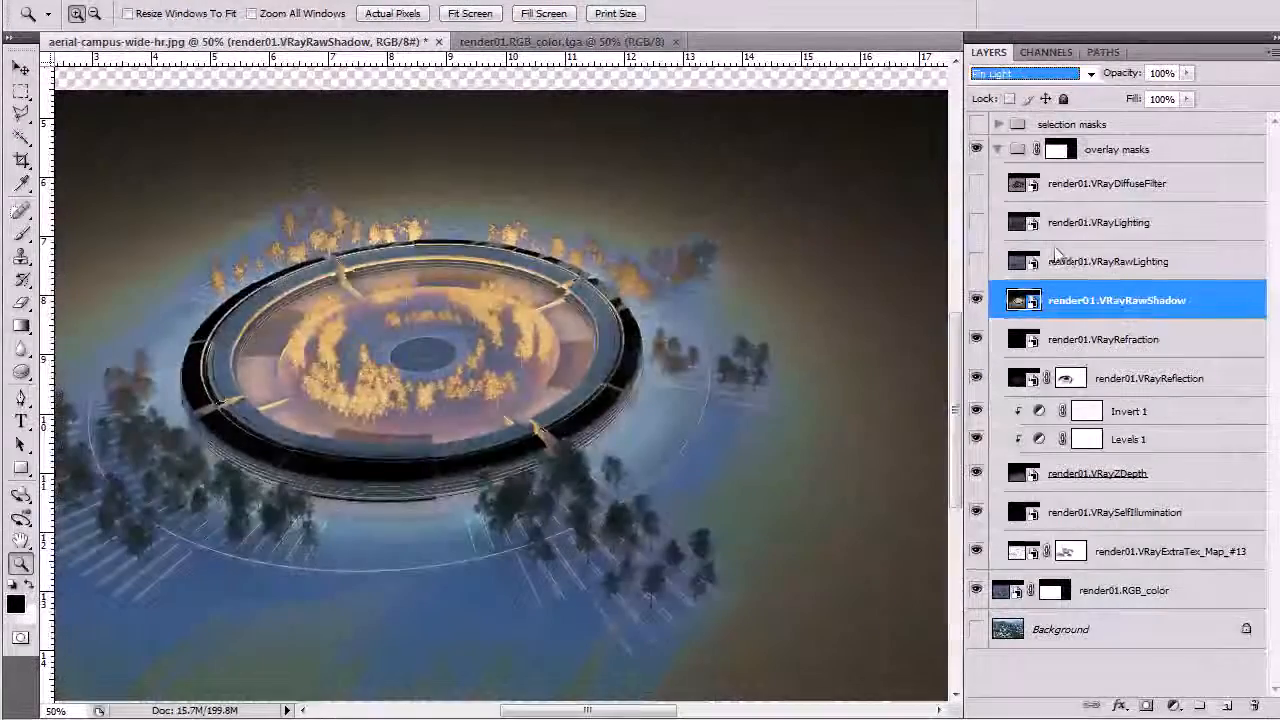
{"action": "key", "text": "Down"}
{"action": "key", "text": "Down"}
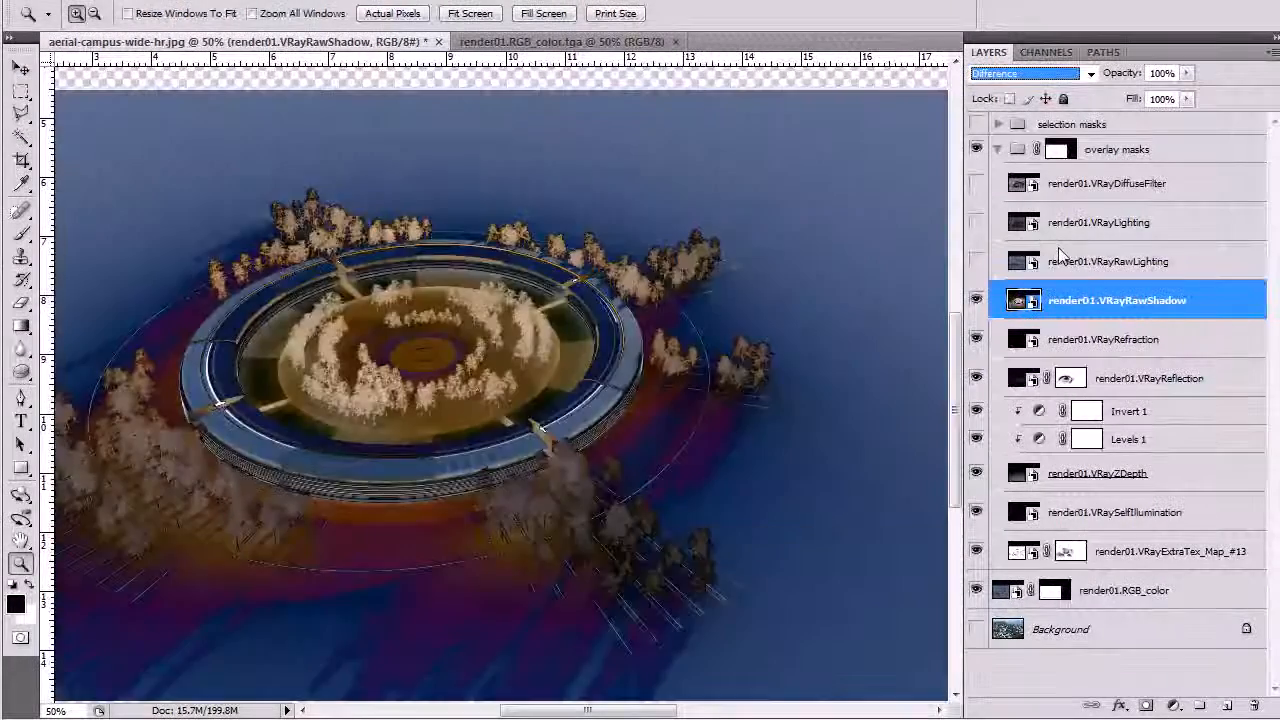
{"action": "key", "text": "Down"}
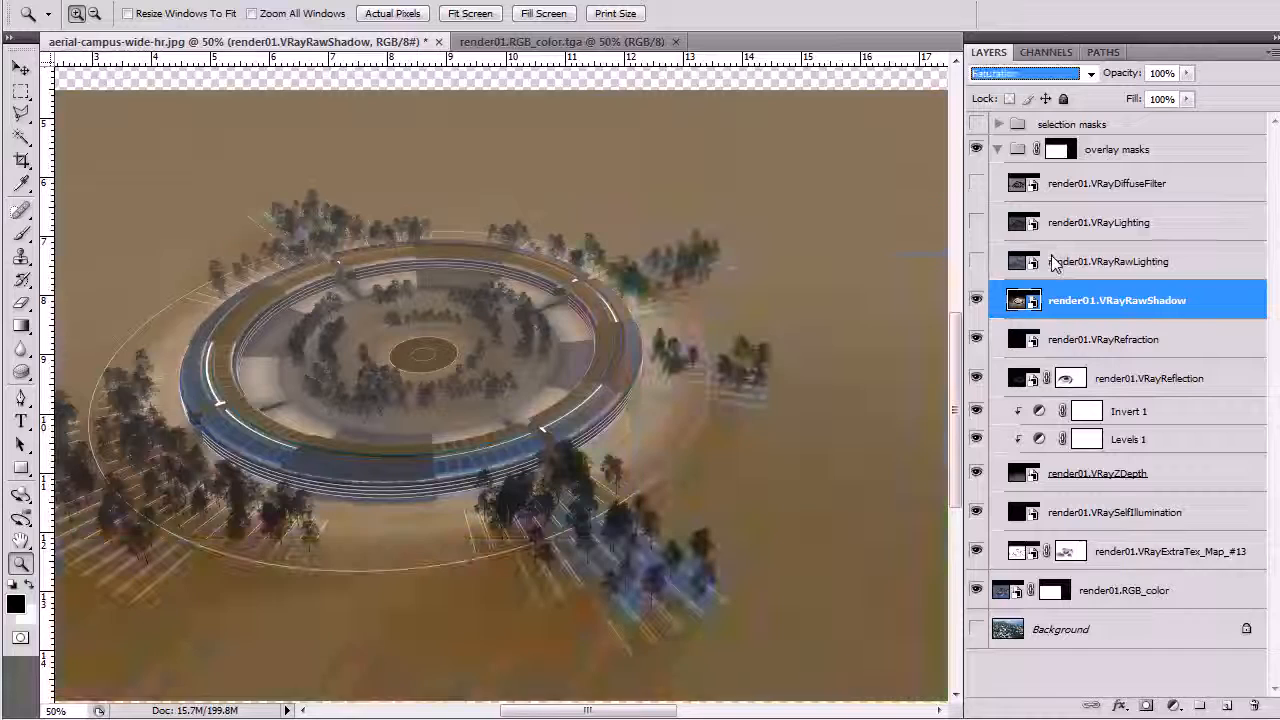
{"action": "key", "text": "Down"}
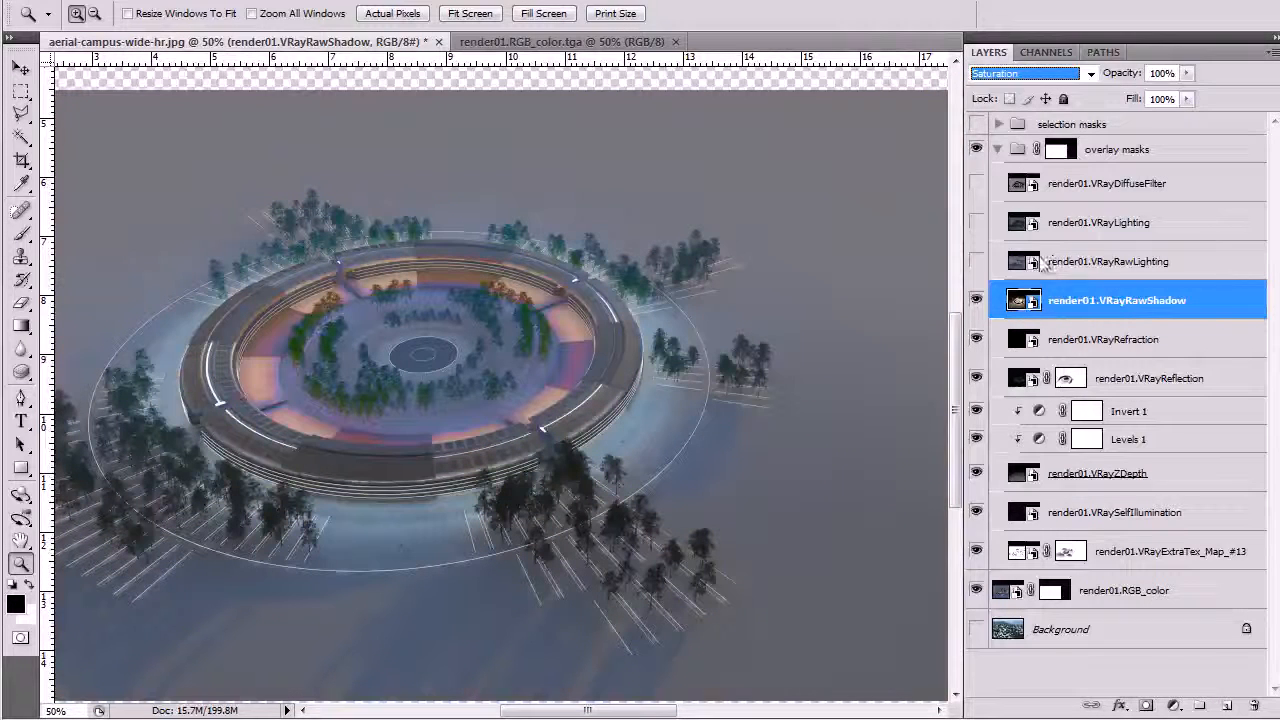
Set render01.VRayRawShadow to Screen mode and hide the layer.
{"action": "left_click", "coordinate": [1080, 73]}
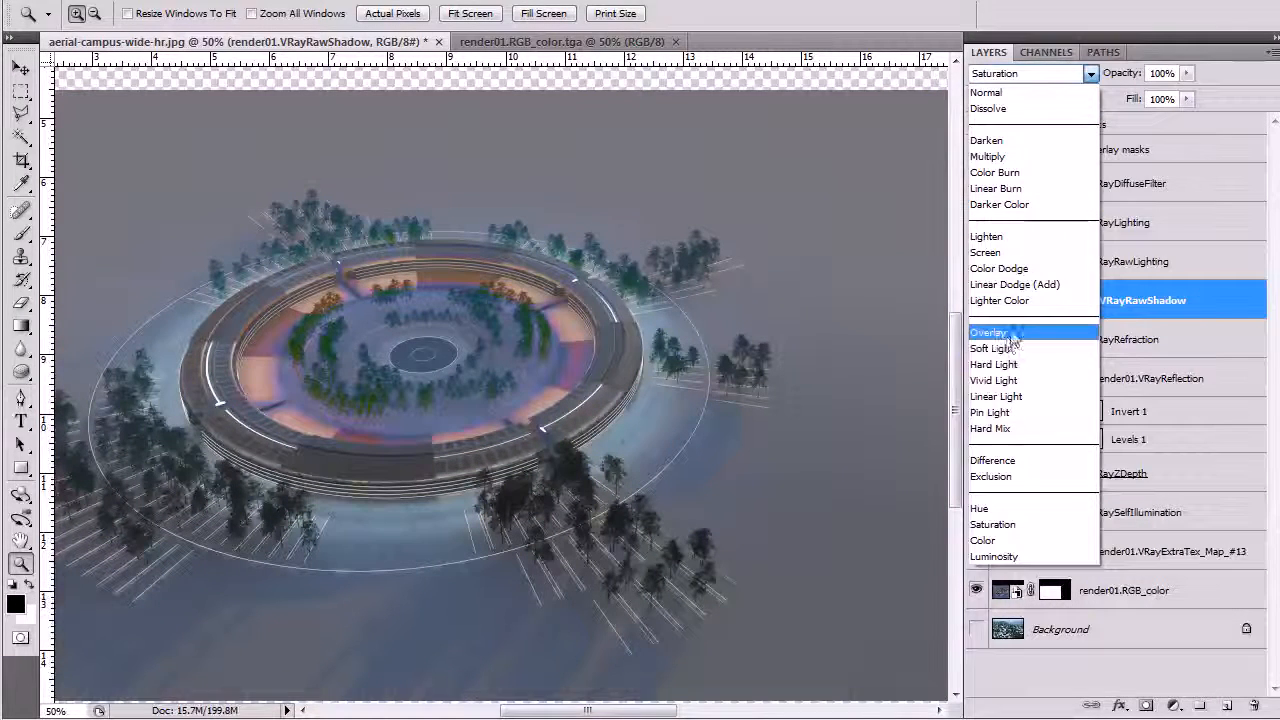
{"action": "left_click", "coordinate": [1026, 252]}
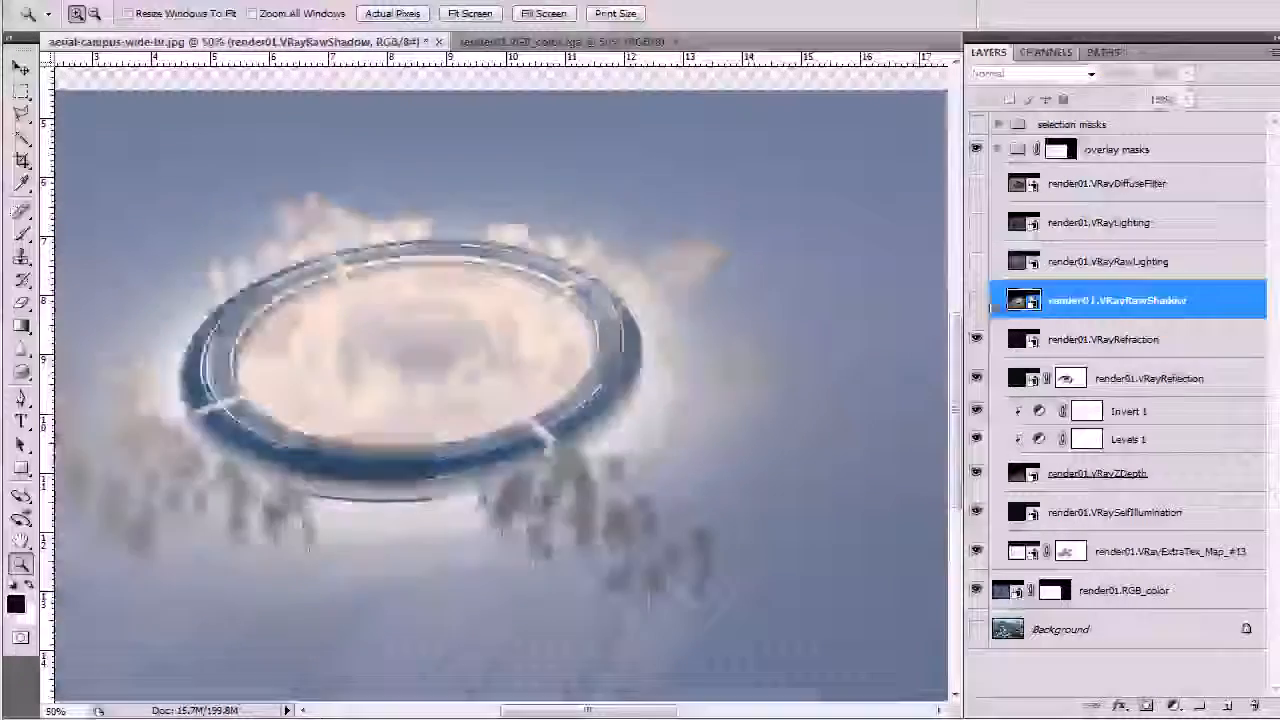
{"action": "left_click", "coordinate": [977, 302]}
{"action": "left_click", "coordinate": [547, 404], "text": "alt"}
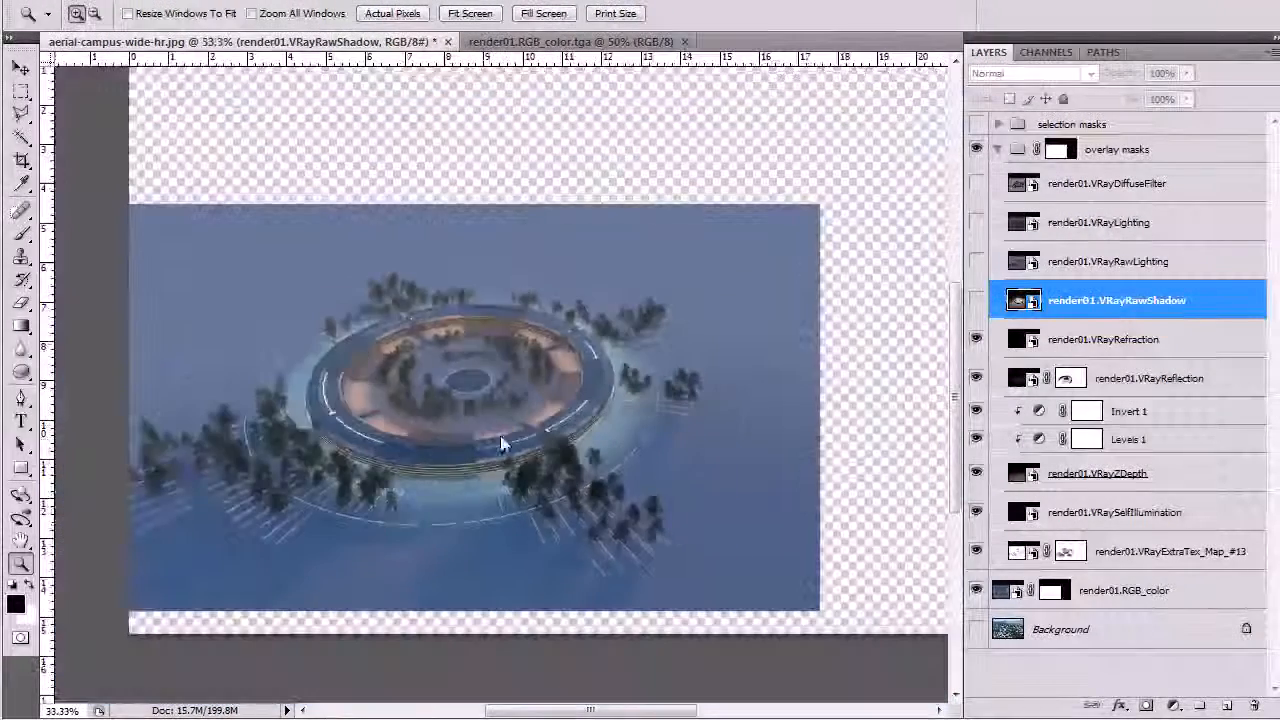
Show the render01.VRayRawShadow layer and set its blend mode to Normal.
{"action": "left_click", "coordinate": [405, 452]}
{"action": "left_click", "coordinate": [977, 301]}
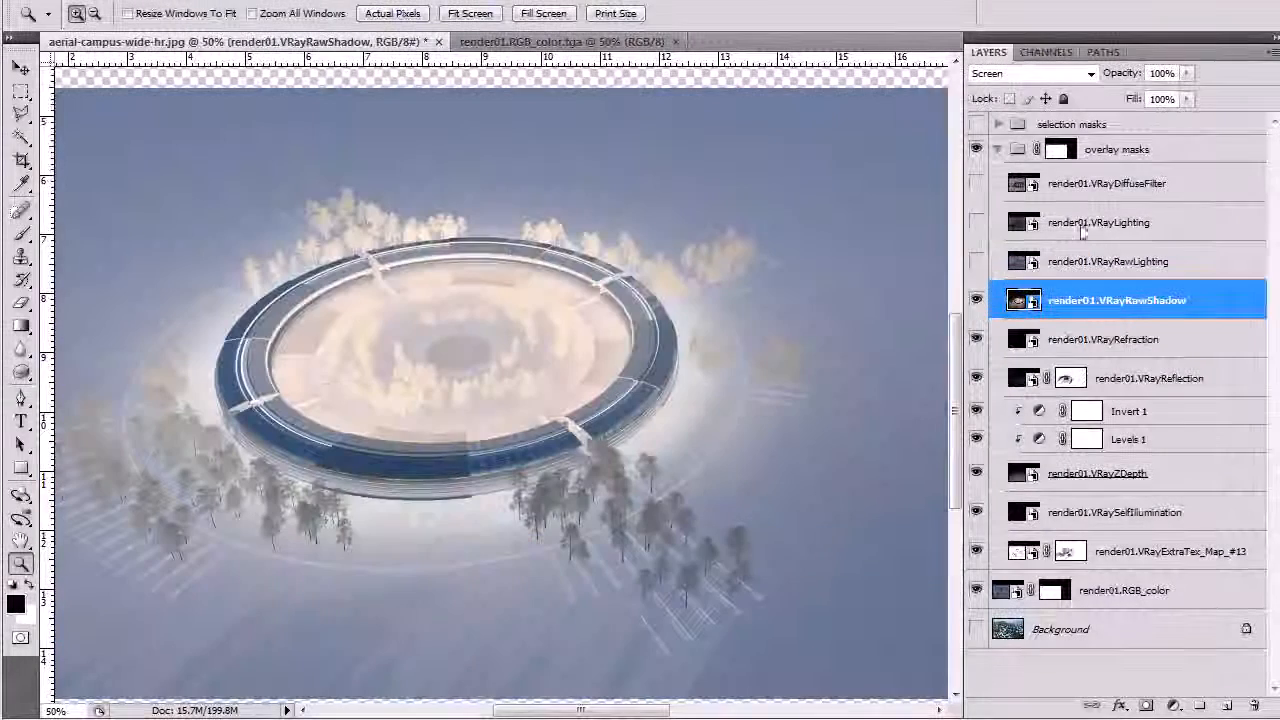
{"action": "left_click", "coordinate": [1060, 73]}
{"action": "left_click", "coordinate": [1000, 88]}
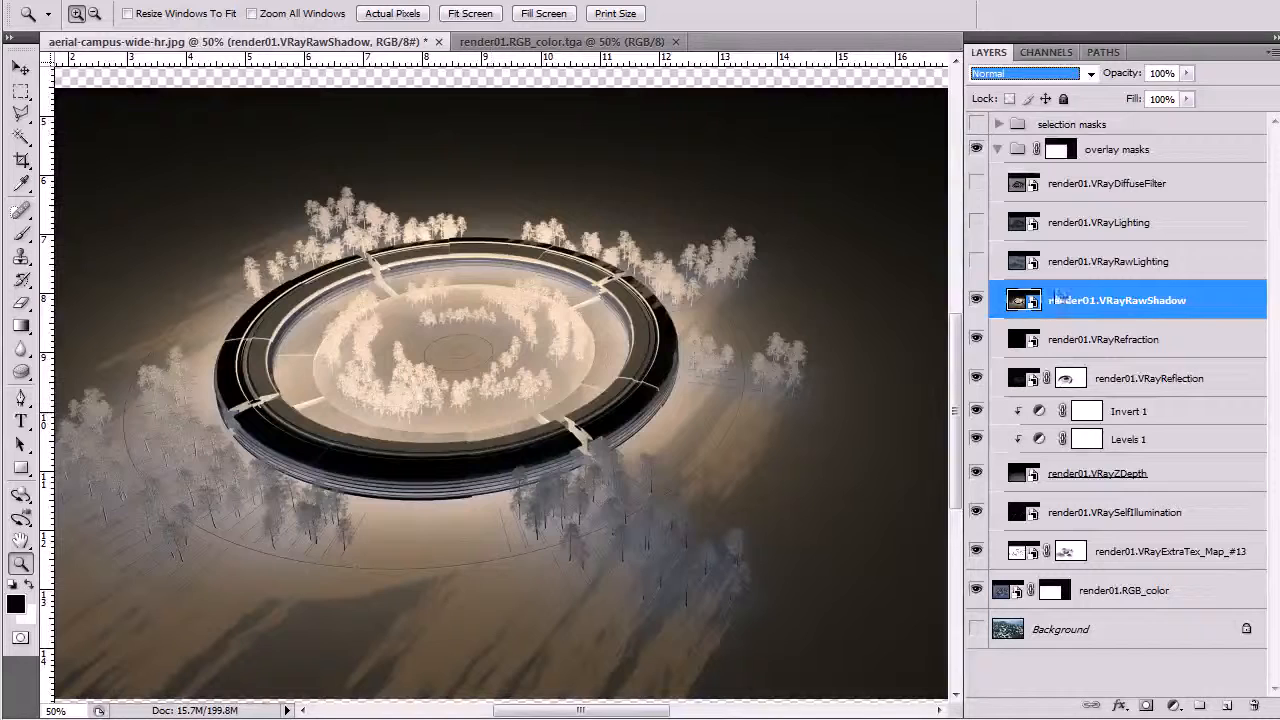
{"action": "left_click", "coordinate": [880, 350]}
{"action": "key", "text": "q"}
{"action": "key", "text": "w"}
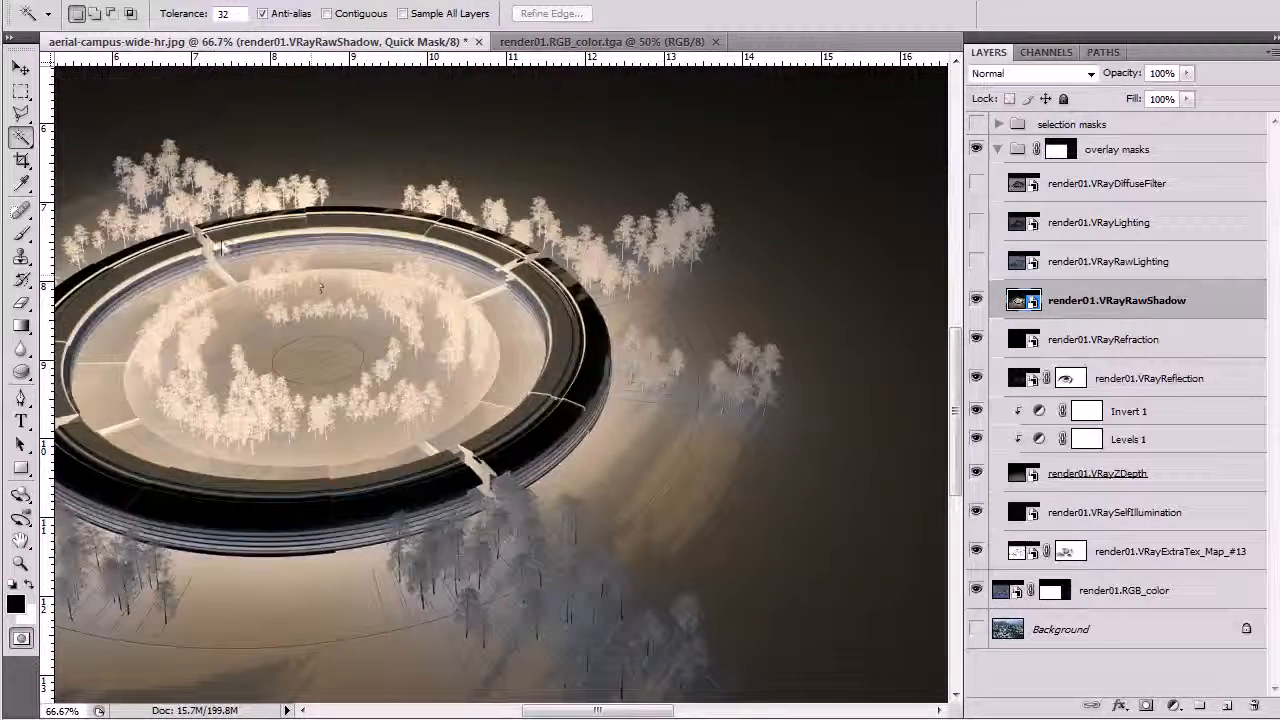
{"action": "left_click_drag", "start_coordinate": [226, 383], "coordinate": [425, 451]}
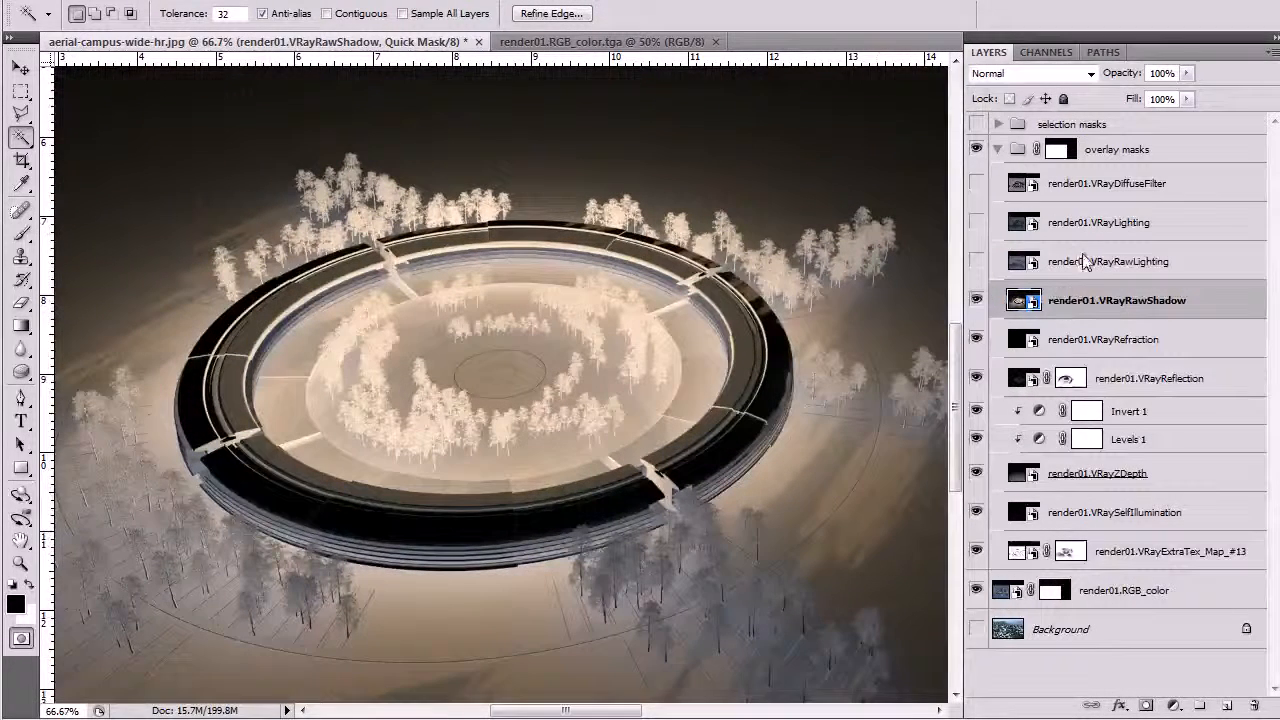
{"action": "left_click", "coordinate": [328, 13]}
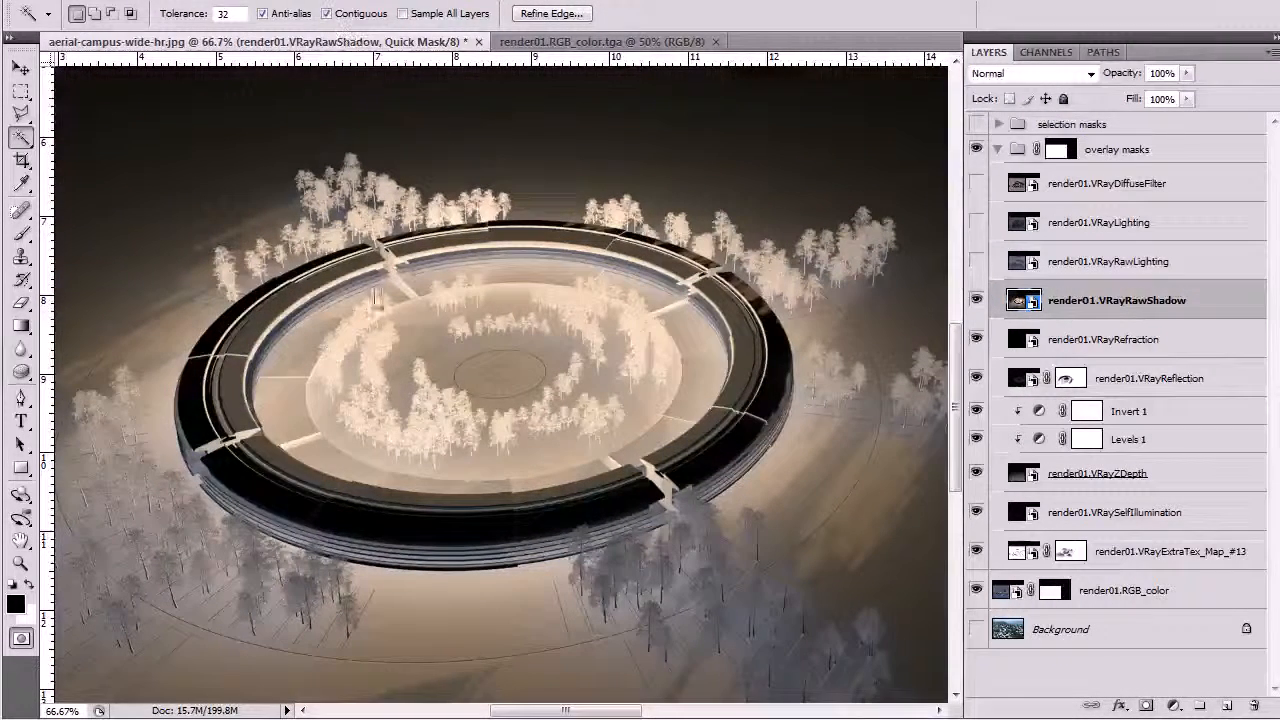
{"action": "key", "text": "ctrl+d"}
{"action": "key", "text": "z"}
{"action": "left_click", "coordinate": [376, 329], "text": "alt"}
{"action": "left_click", "coordinate": [376, 329], "text": "alt"}
{"action": "left_click", "coordinate": [376, 329], "text": "alt"}
{"action": "left_click", "coordinate": [376, 329], "text": "alt"}
{"action": "left_click", "coordinate": [21, 638]}
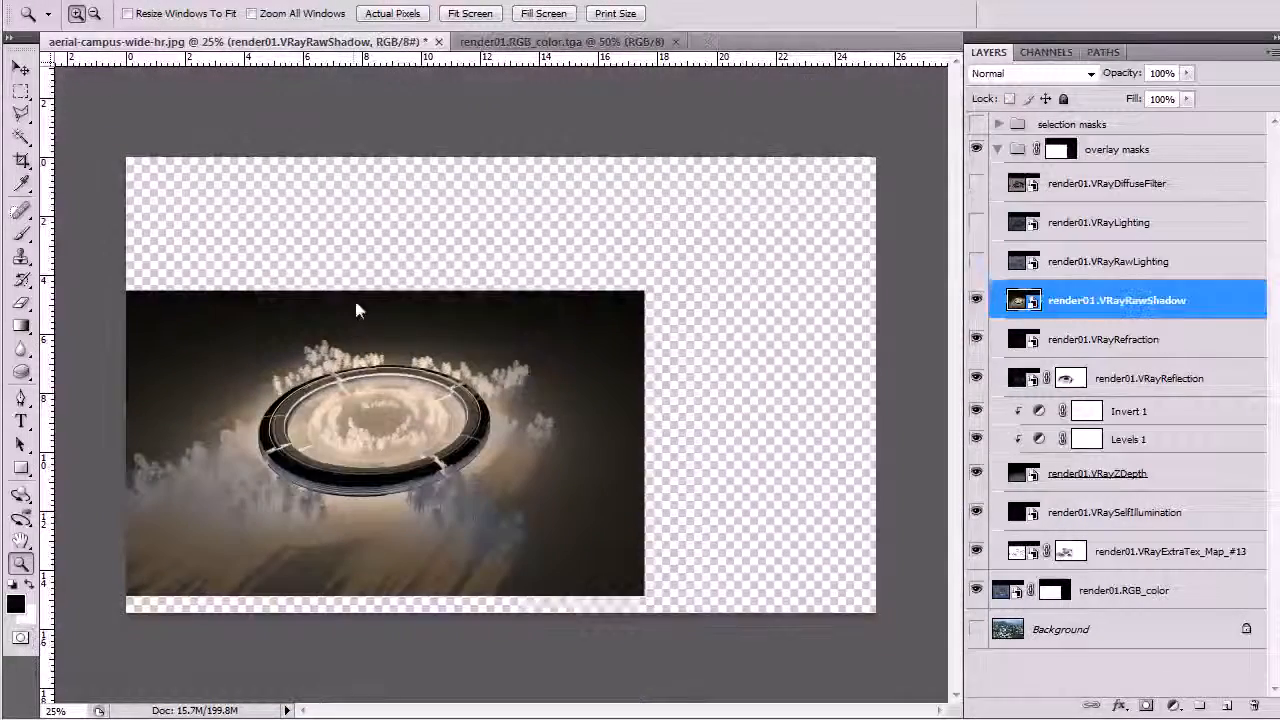
Select the bright areas of render01.VRayRawShadow with the non-contiguous Magic Wand at tolerance 32, preview the selection in Quick Mask, and deselect.
{"action": "left_click", "coordinate": [390, 390]}
{"action": "key", "text": "w"}
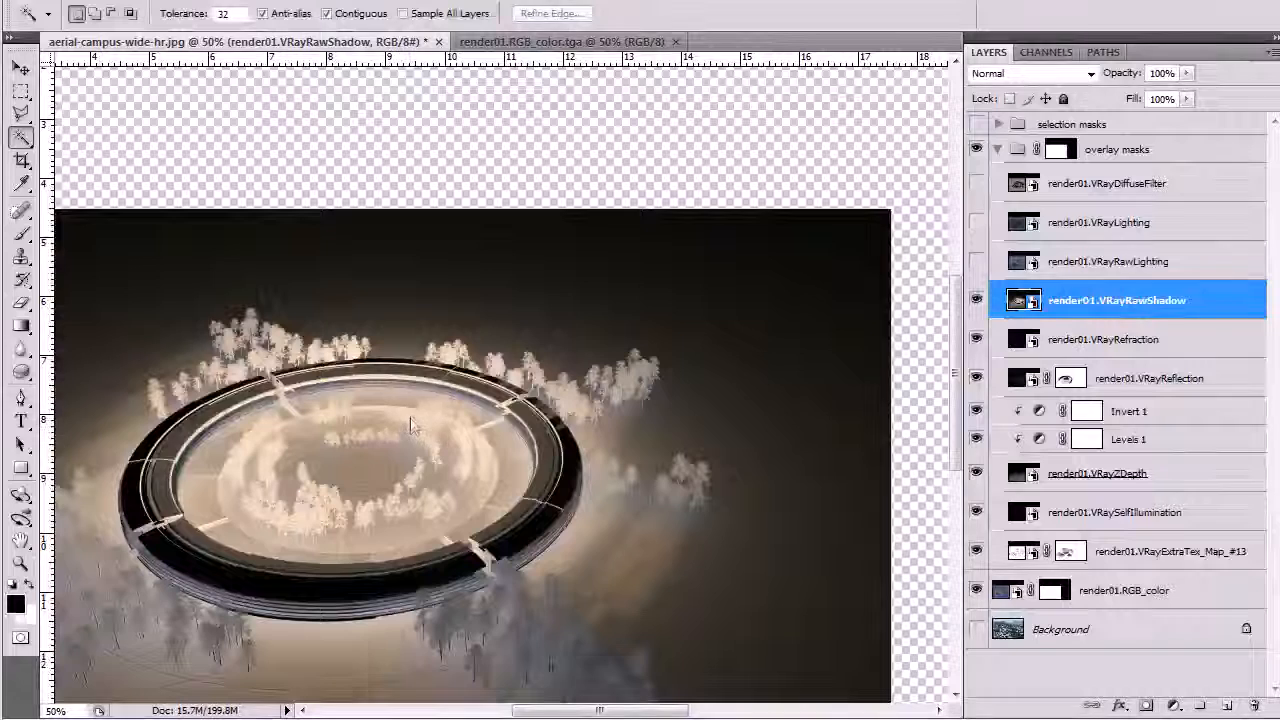
{"action": "left_click", "coordinate": [408, 428]}
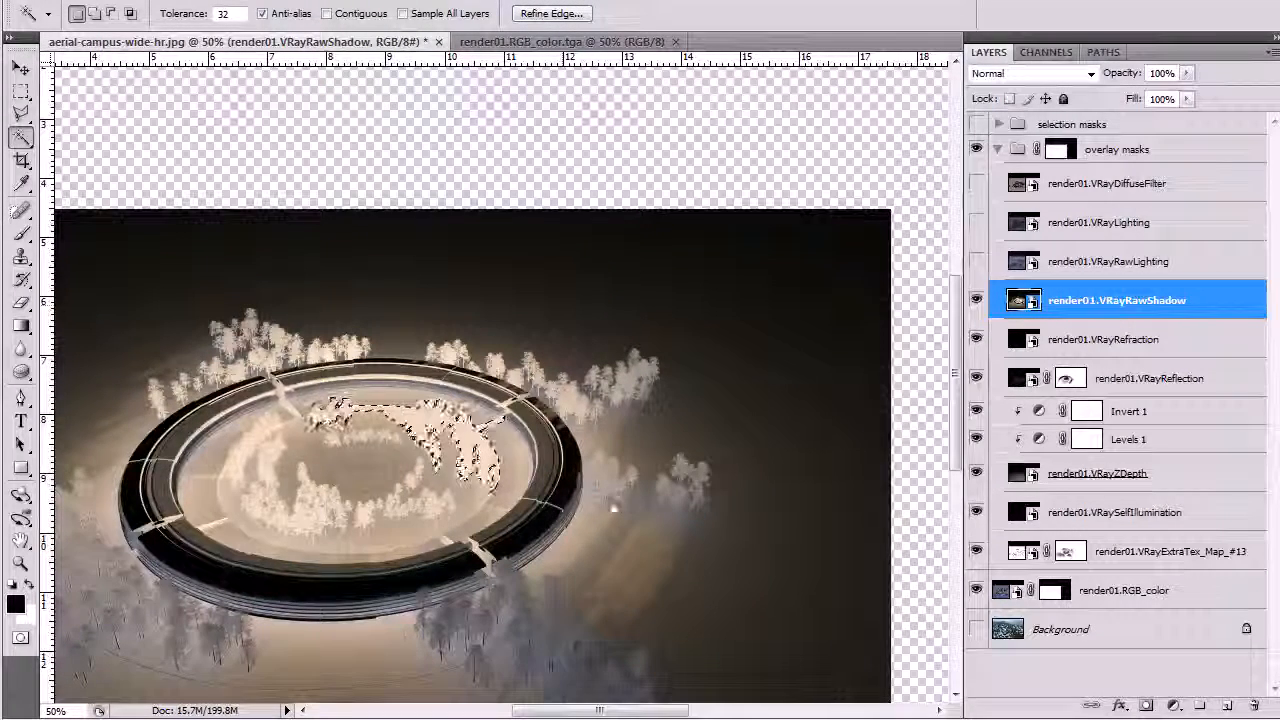
{"action": "left_click", "coordinate": [601, 521]}
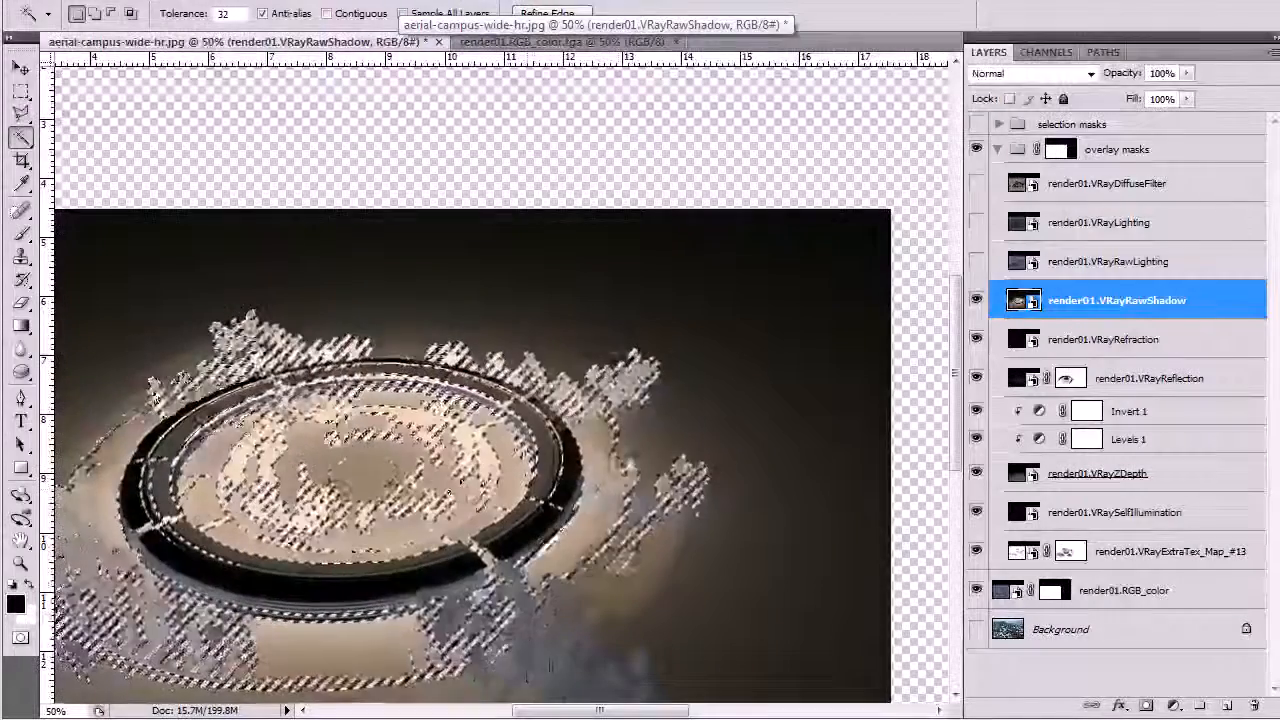
{"action": "left_click", "coordinate": [21, 637]}
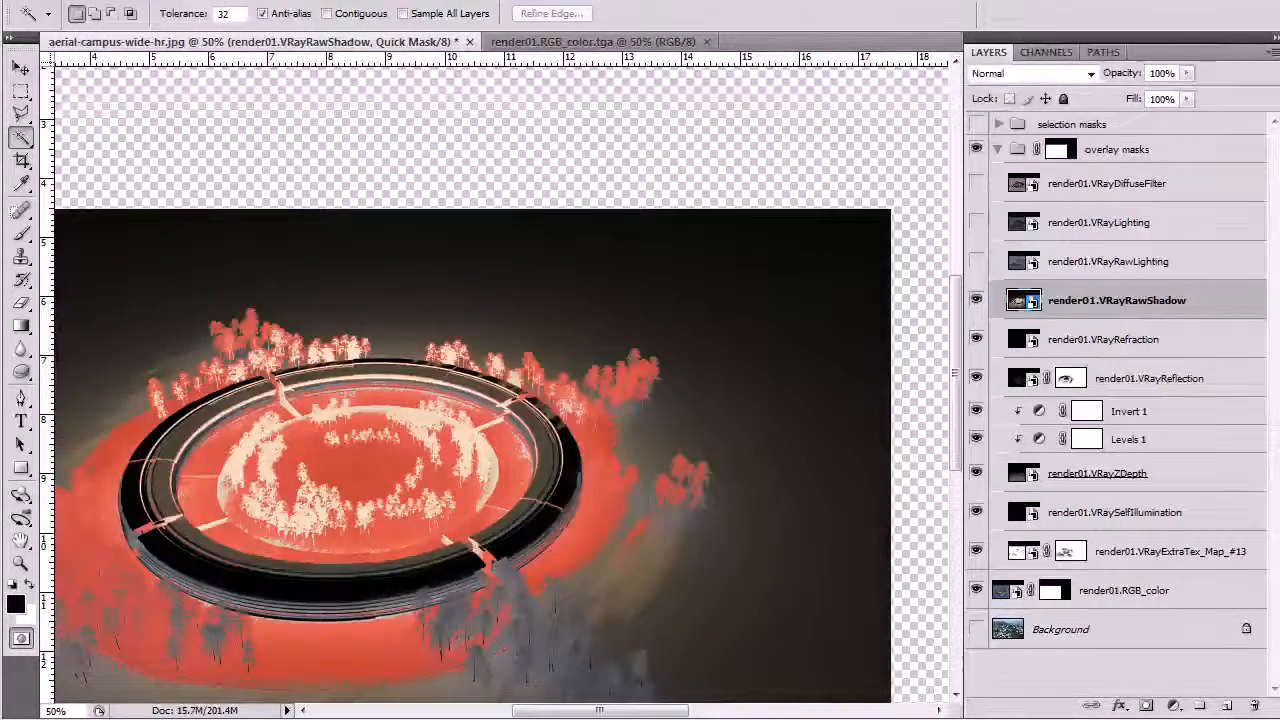
{"action": "left_click", "coordinate": [21, 637]}
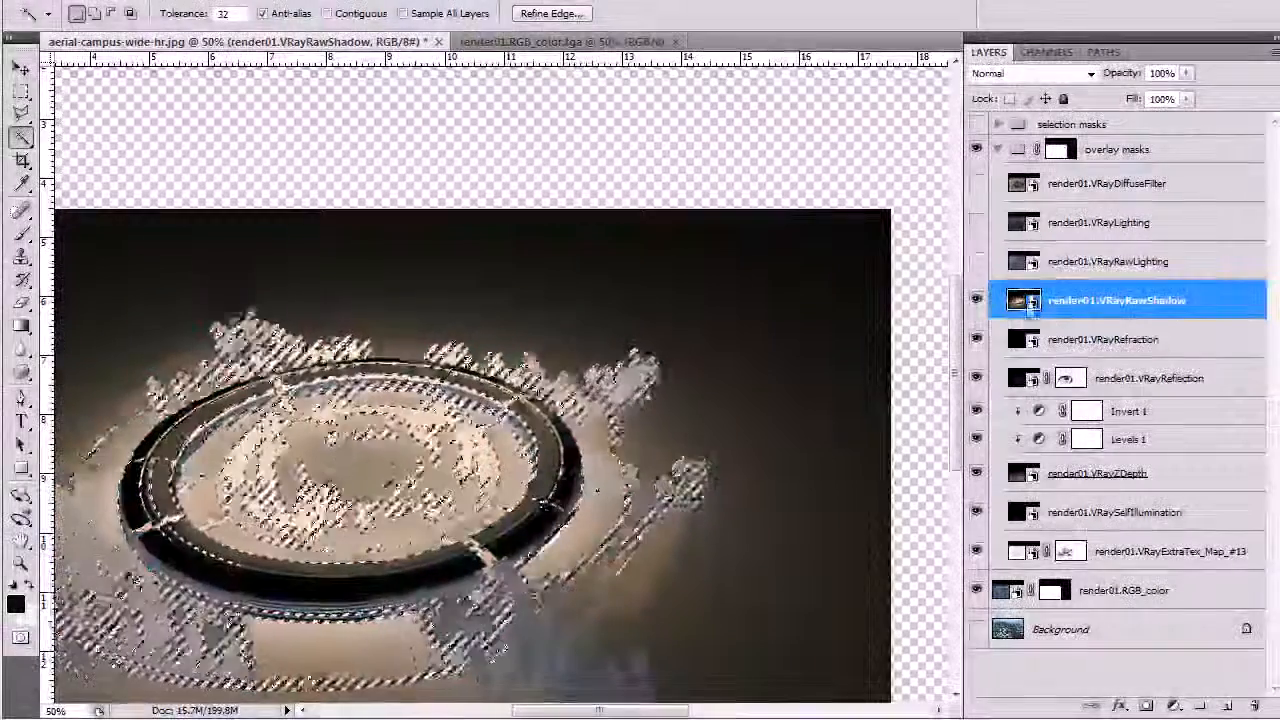
{"action": "key", "text": "ctrl+d"}
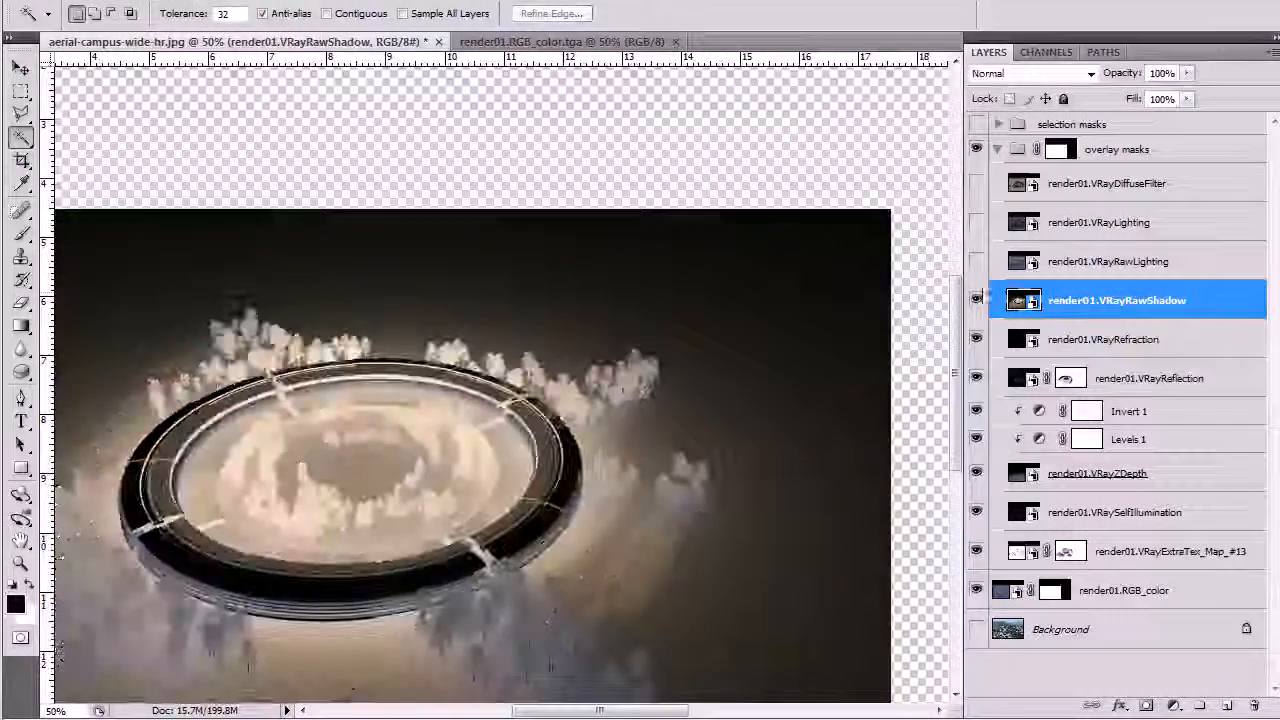
Hide render01.VRayRawShadow, show render01.VRayRawLighting with its fill lowered to 14%, and hide it again.
{"action": "left_click", "coordinate": [977, 300]}
{"action": "left_click", "coordinate": [977, 262]}
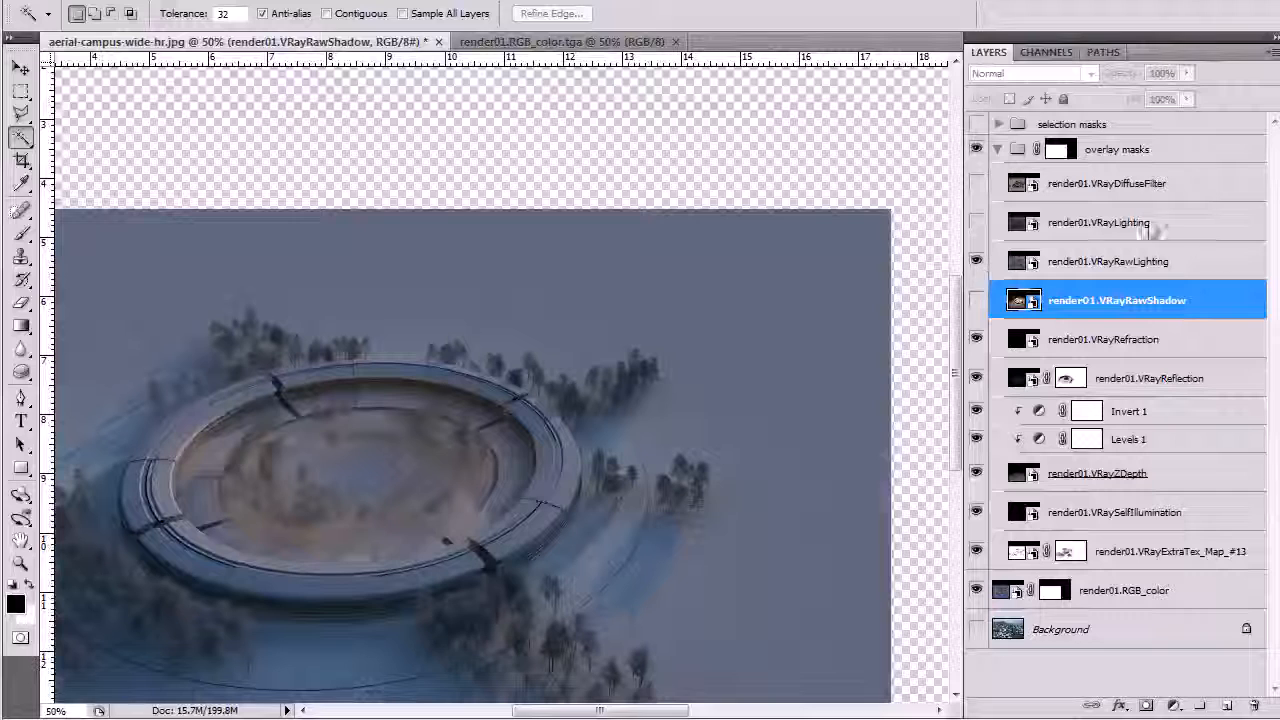
{"action": "left_click", "coordinate": [1175, 263]}
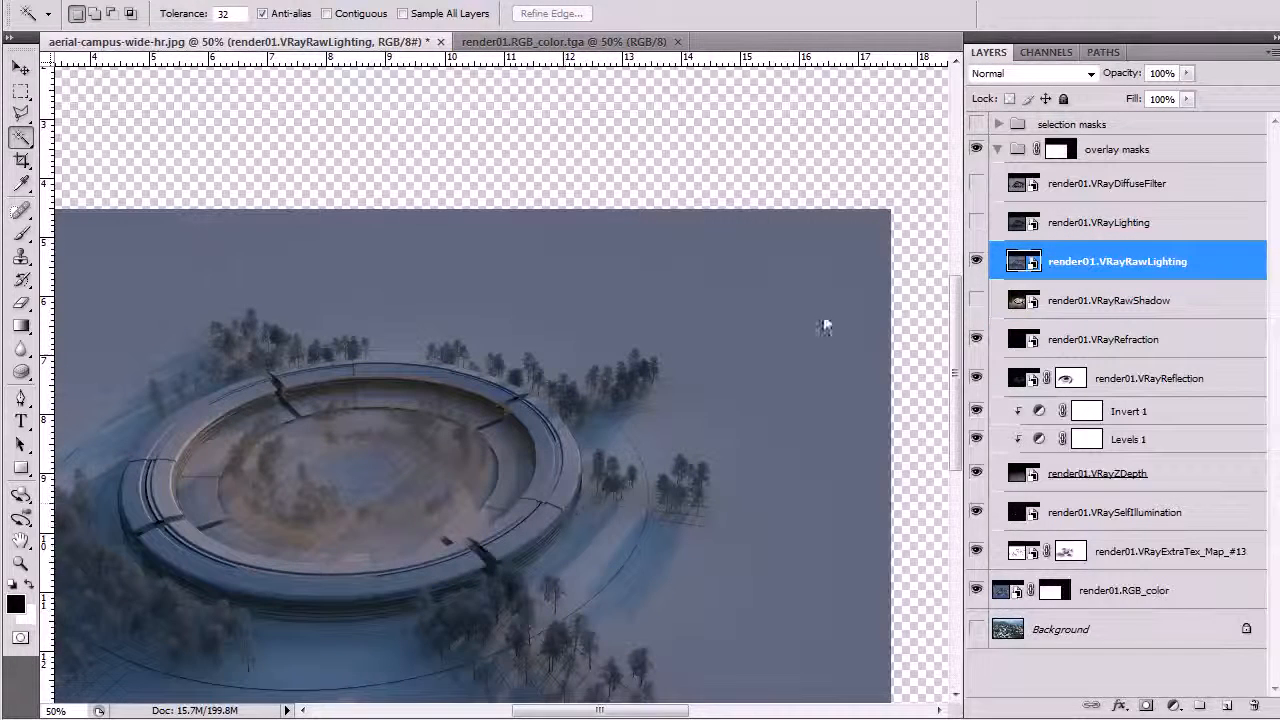
{"action": "left_click", "coordinate": [1186, 99]}
{"action": "left_click_drag", "start_coordinate": [1135, 122], "coordinate": [1100, 118]}
{"action": "left_click", "coordinate": [985, 257]}
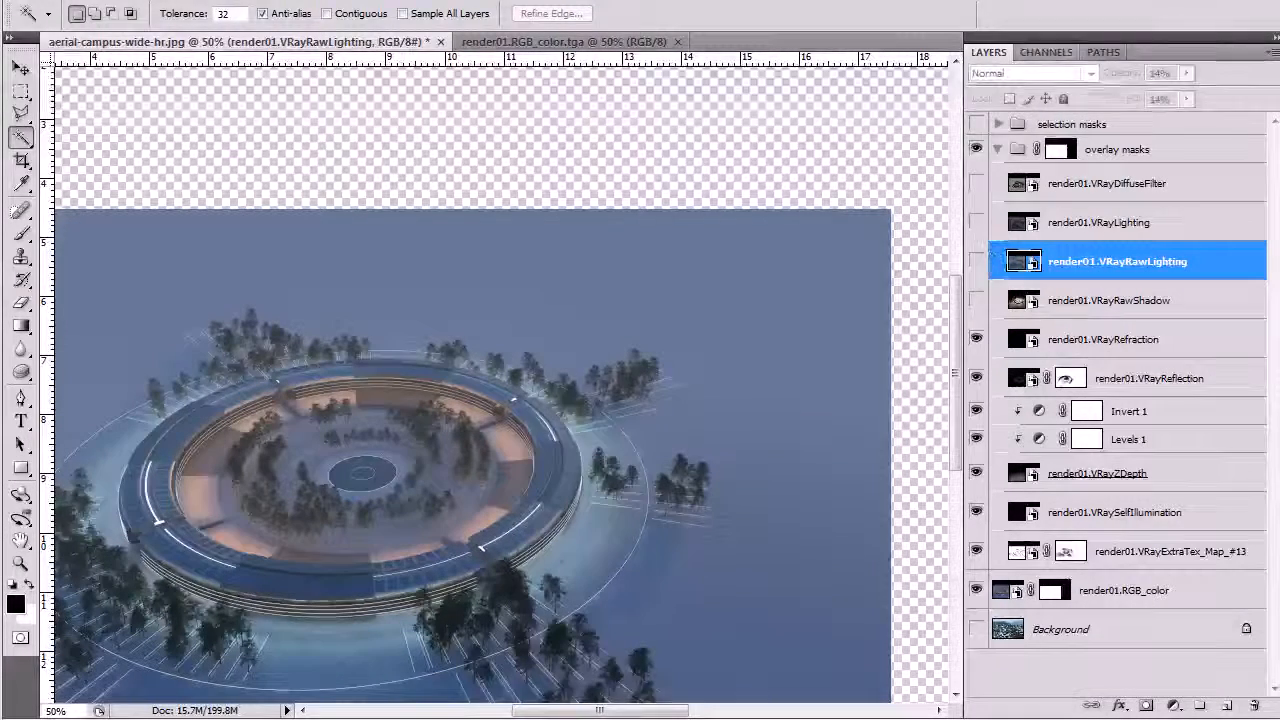
Preview the render01.VRayDiffuseFilter layer, hide it again, and collapse the overlay masks group.
{"action": "left_click", "coordinate": [977, 185]}
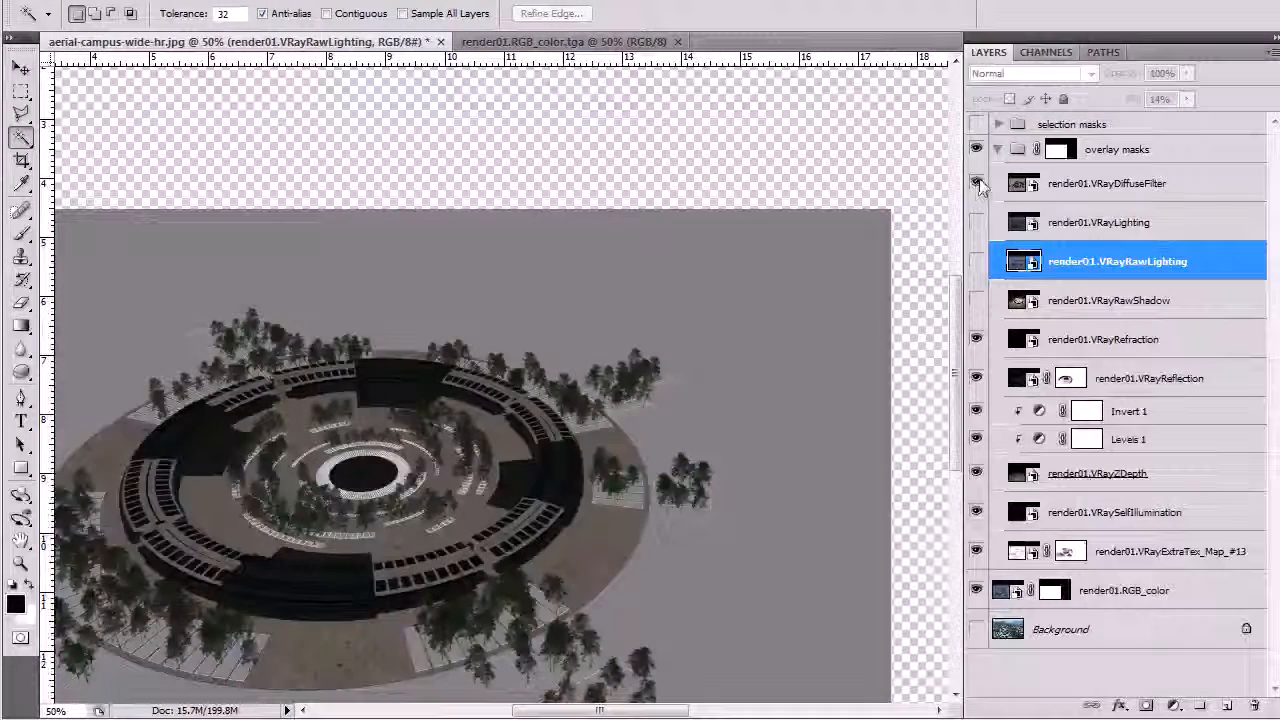
{"action": "left_click", "coordinate": [977, 184]}
{"action": "left_click", "coordinate": [998, 149]}
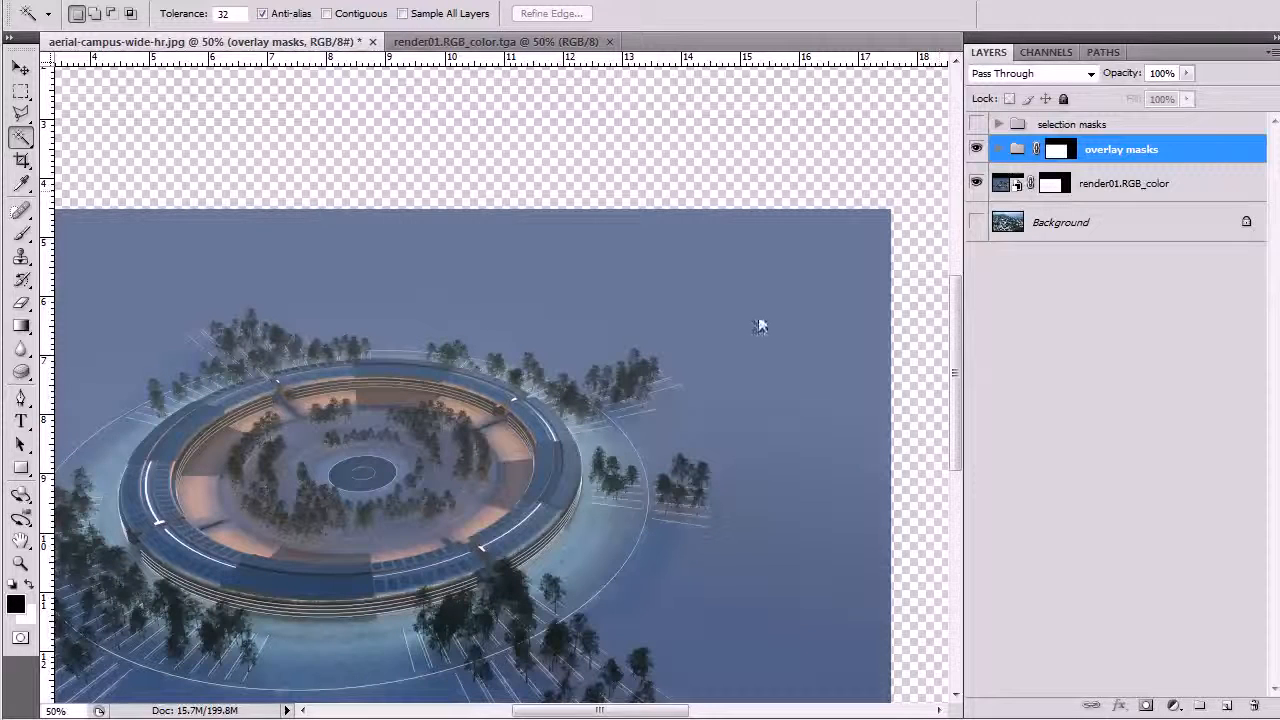
Show the Background aerial photo behind the render and bring the whole composite into view.
{"action": "left_click_drag", "start_coordinate": [968, 306], "coordinate": [955, 381]}
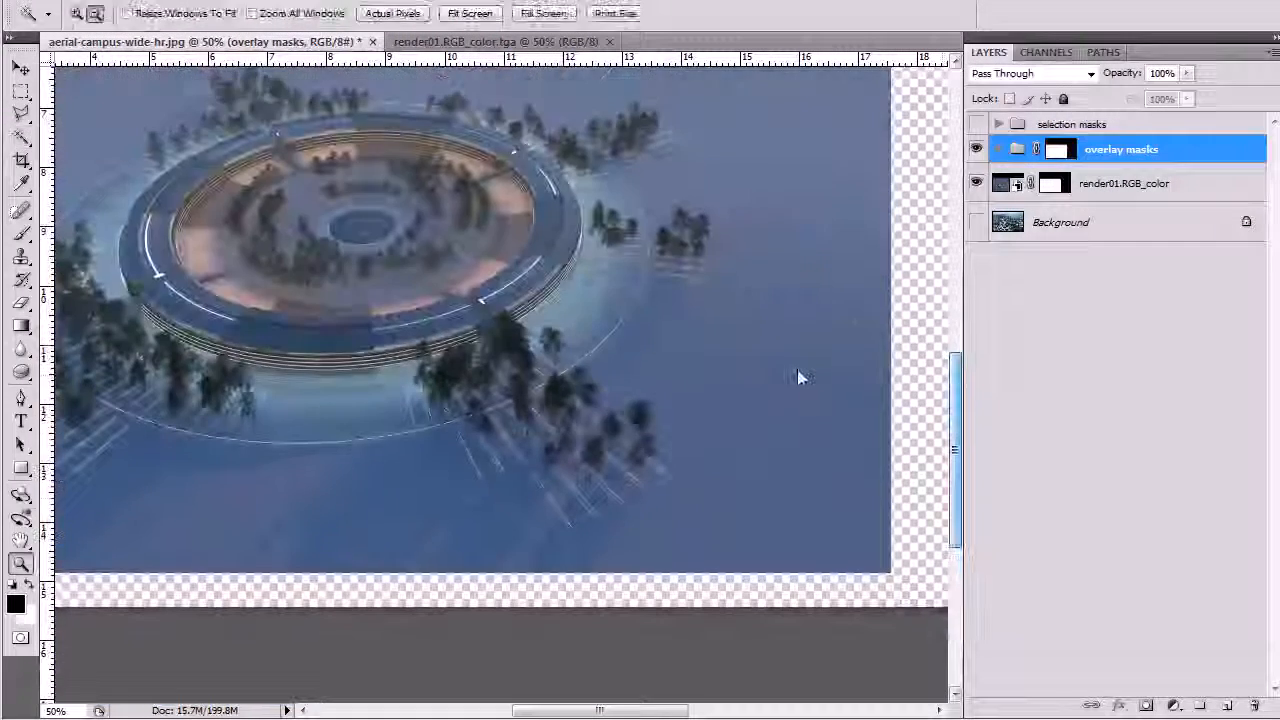
{"action": "left_click", "coordinate": [799, 376], "text": "alt"}
{"action": "left_click", "coordinate": [977, 222]}
{"action": "left_click_drag", "start_coordinate": [699, 314], "coordinate": [420, 457]}
{"action": "left_click", "coordinate": [423, 434], "text": "alt"}
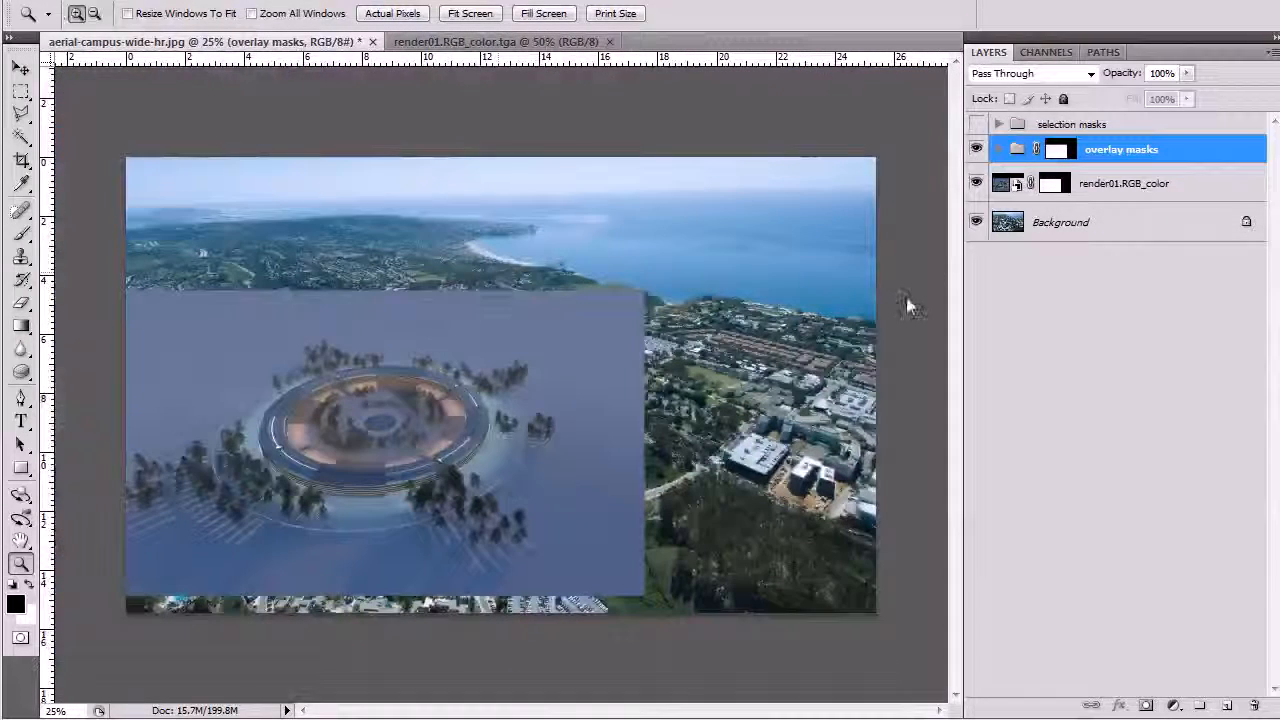